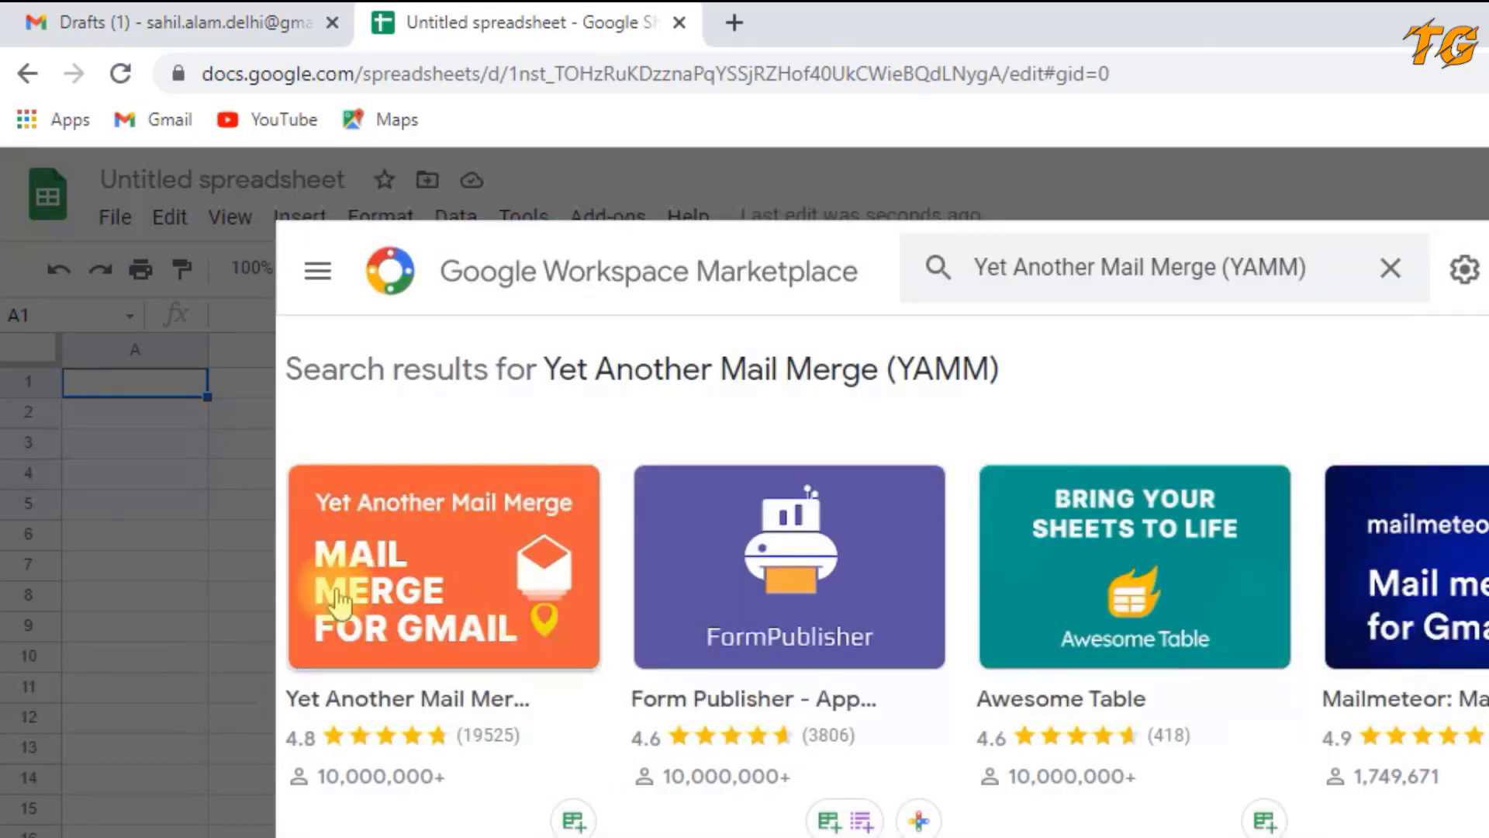
Step: Install the Yet Another Mail Merge (YAMM) add-on from the Marketplace and allow it access to the Google account
{"action": "left_click", "coordinate": [399, 601]}
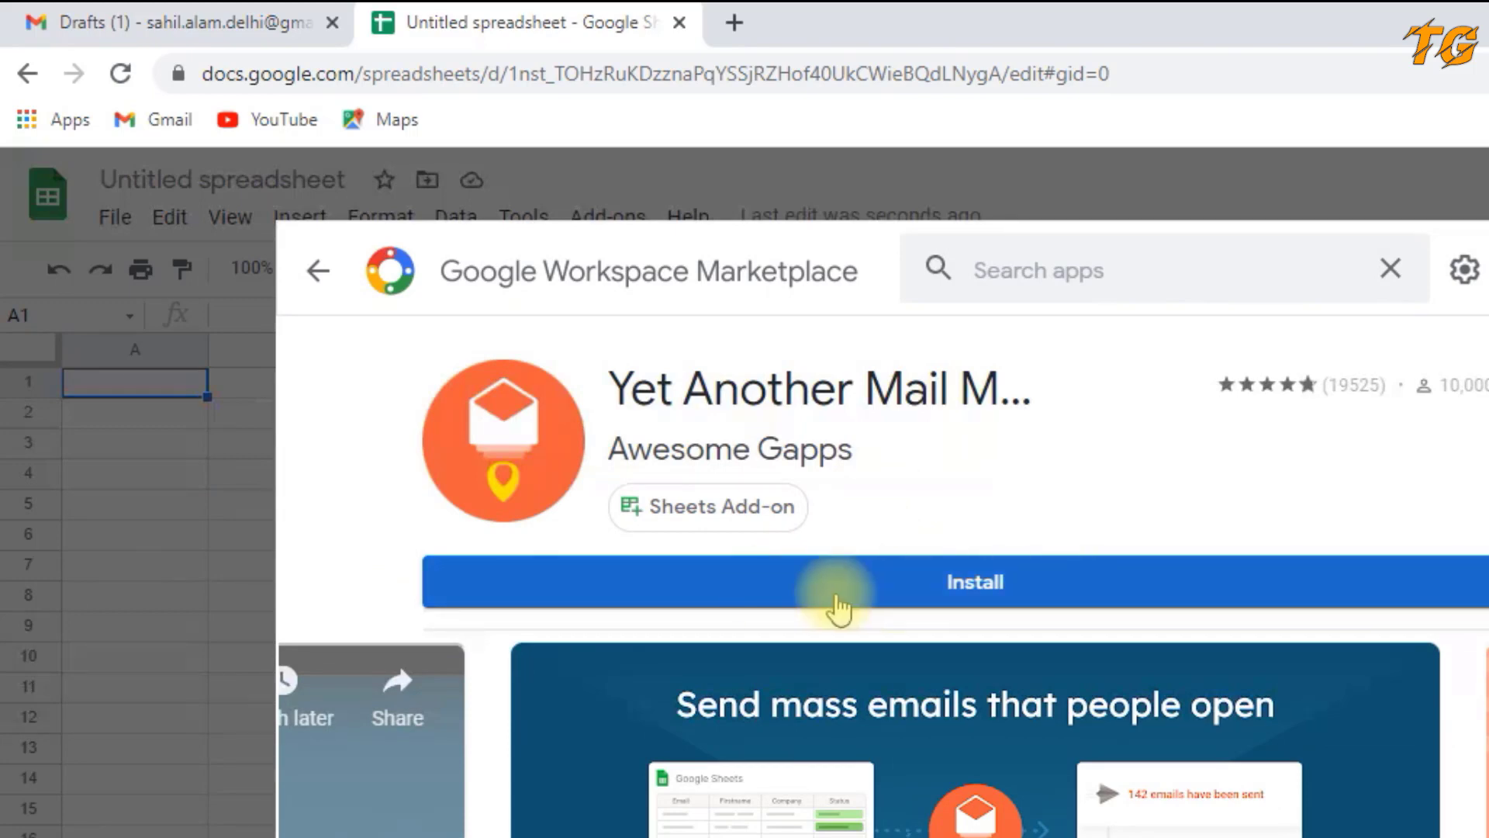
{"action": "left_click", "coordinate": [891, 597]}
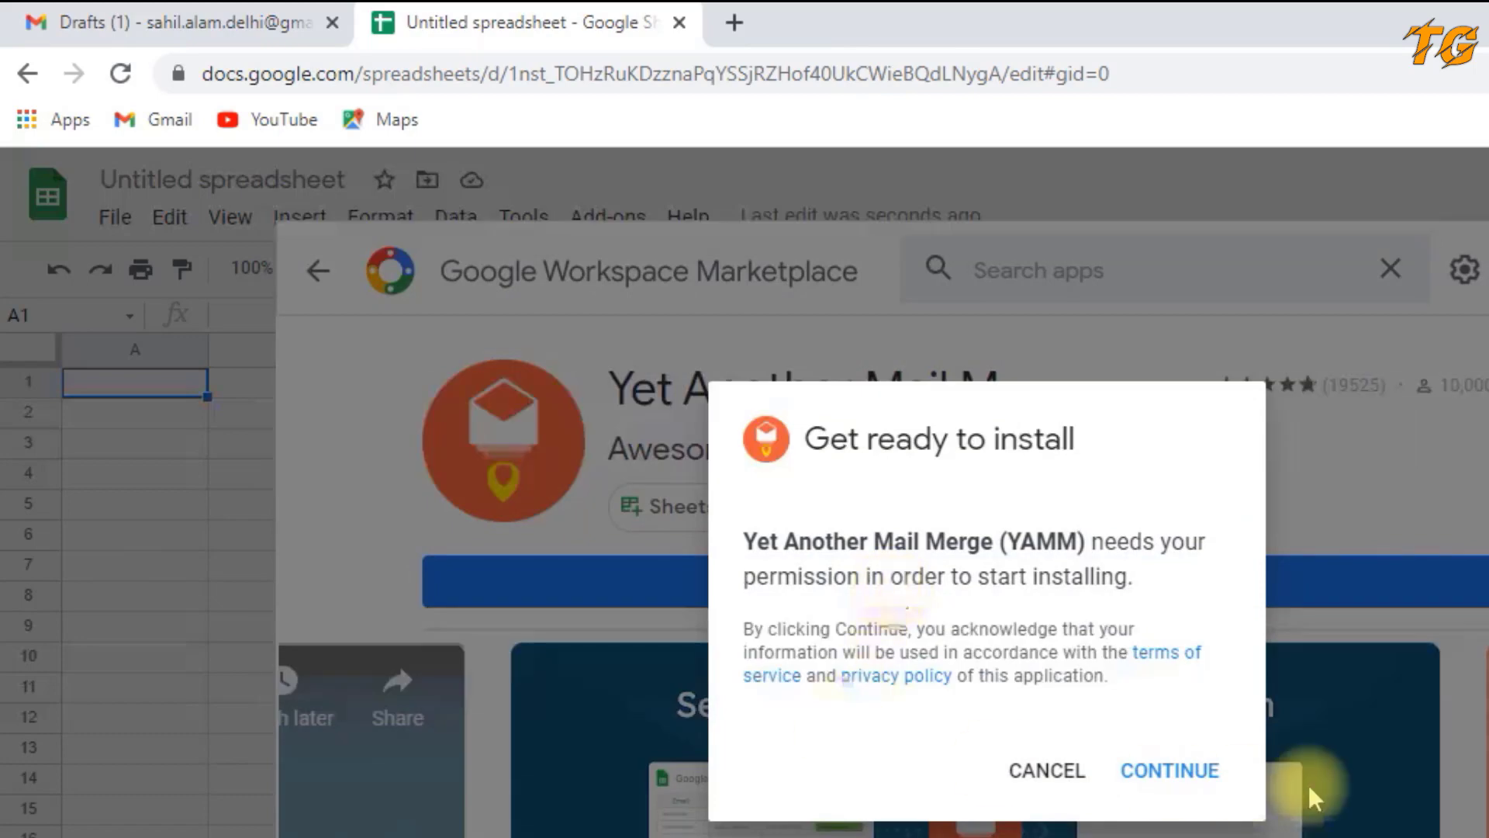
{"action": "left_click", "coordinate": [1172, 771]}
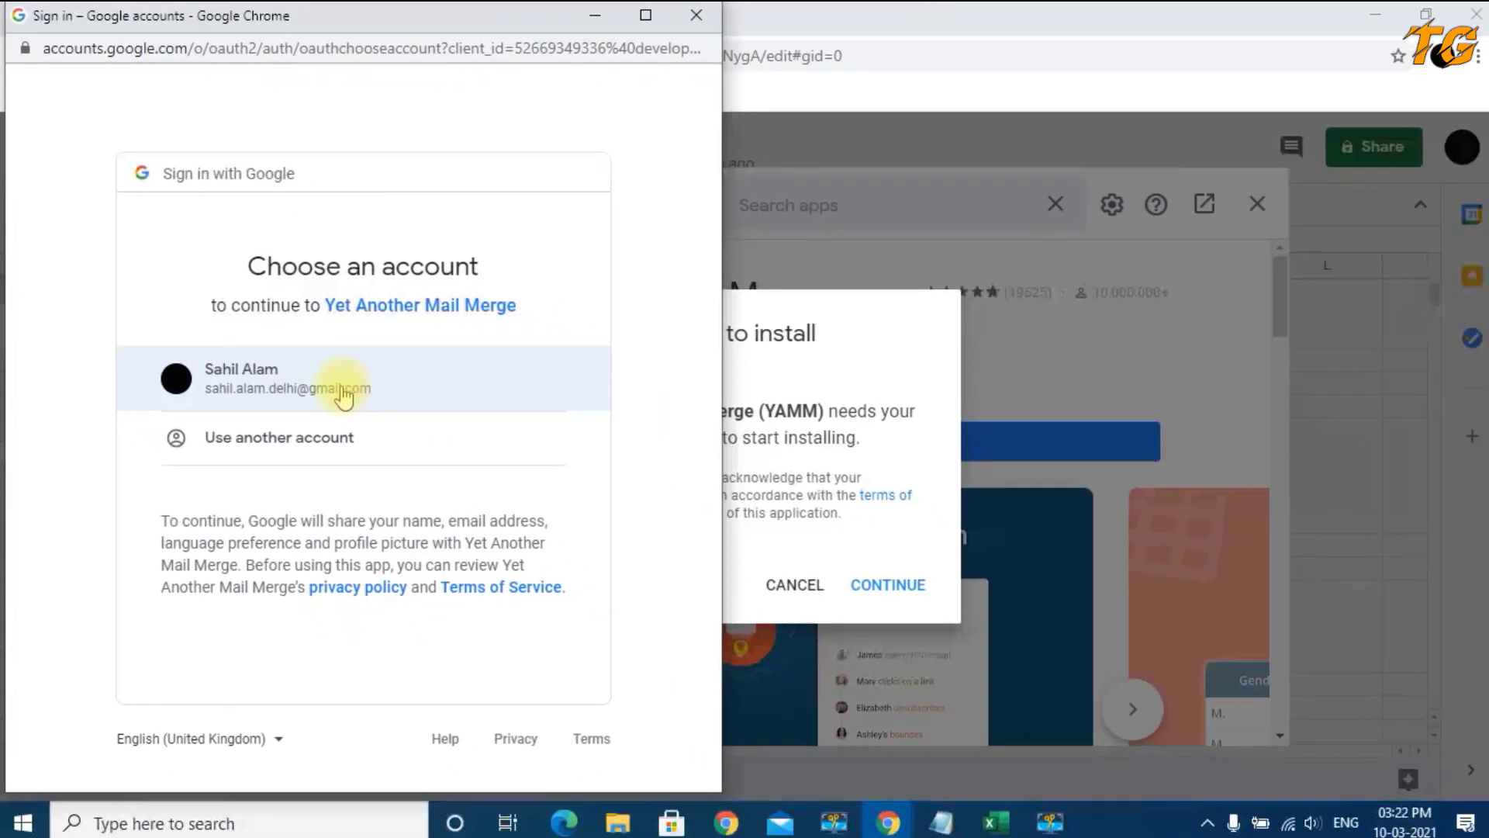
{"action": "left_click", "coordinate": [308, 384]}
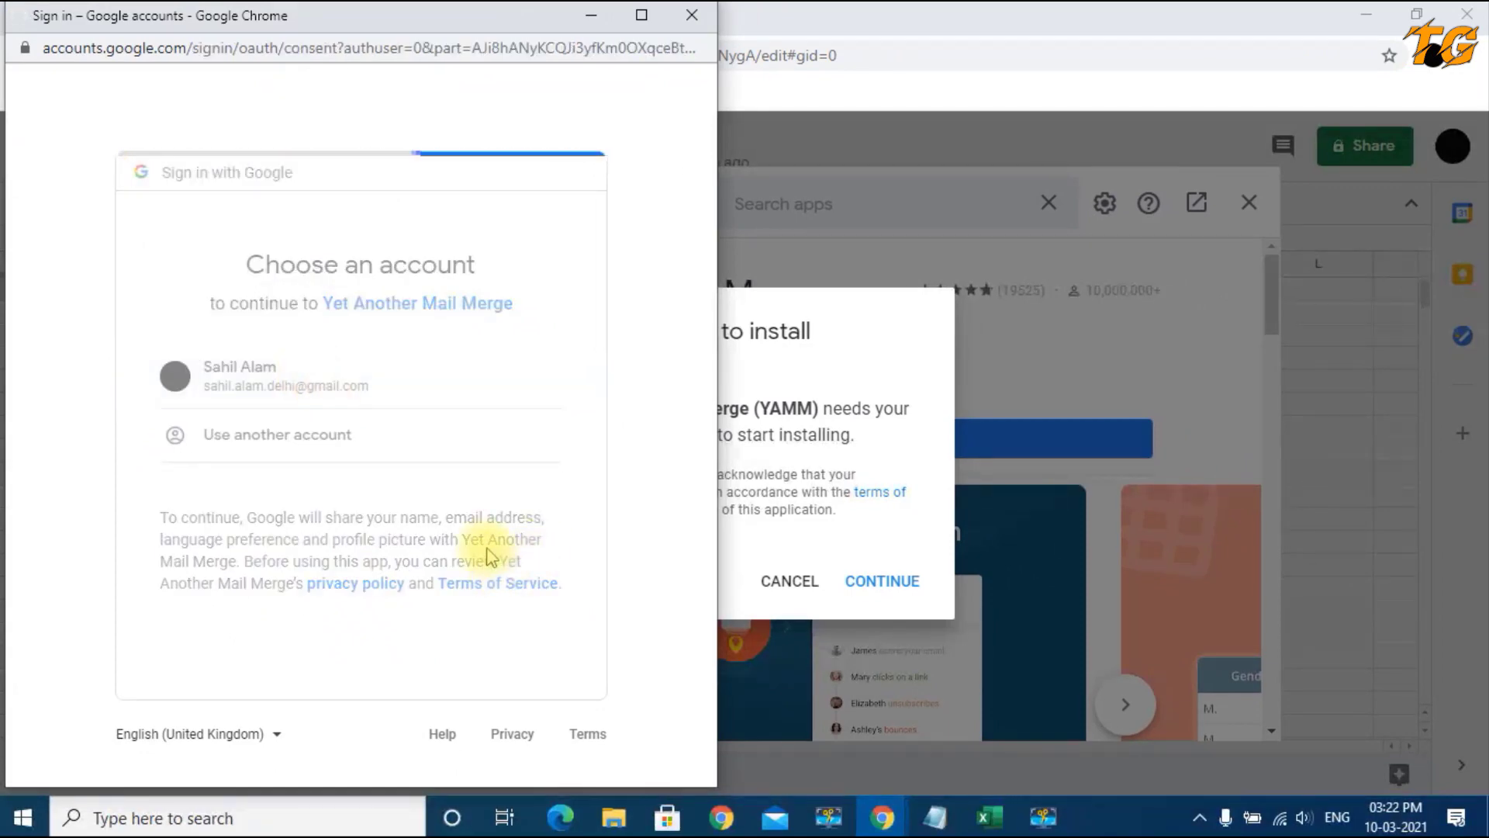
{"action": "scroll", "coordinate": [476, 572], "scroll_direction": "down", "scroll_amount": 13}
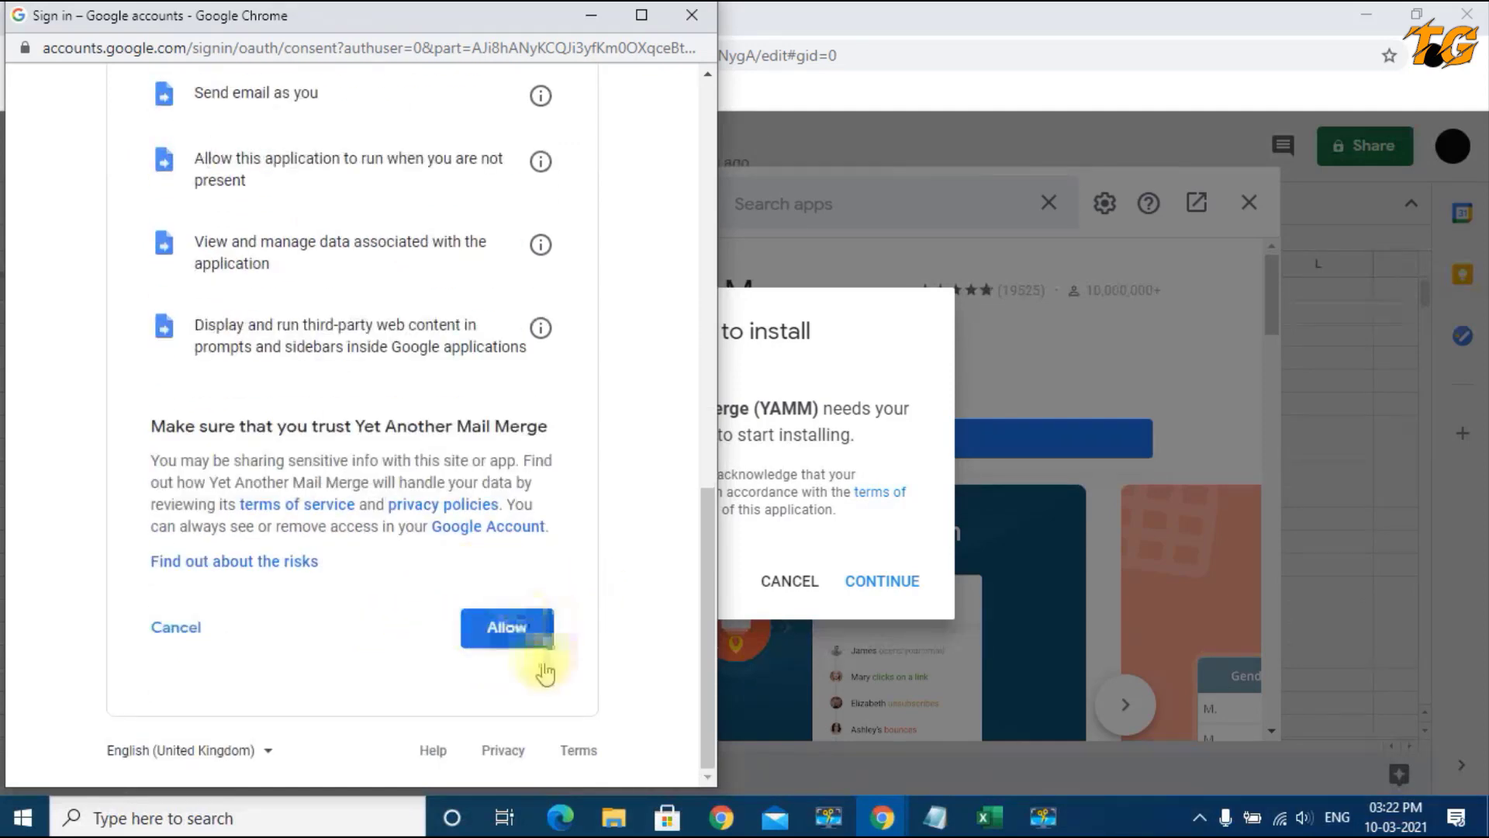
{"action": "left_click", "coordinate": [508, 628]}
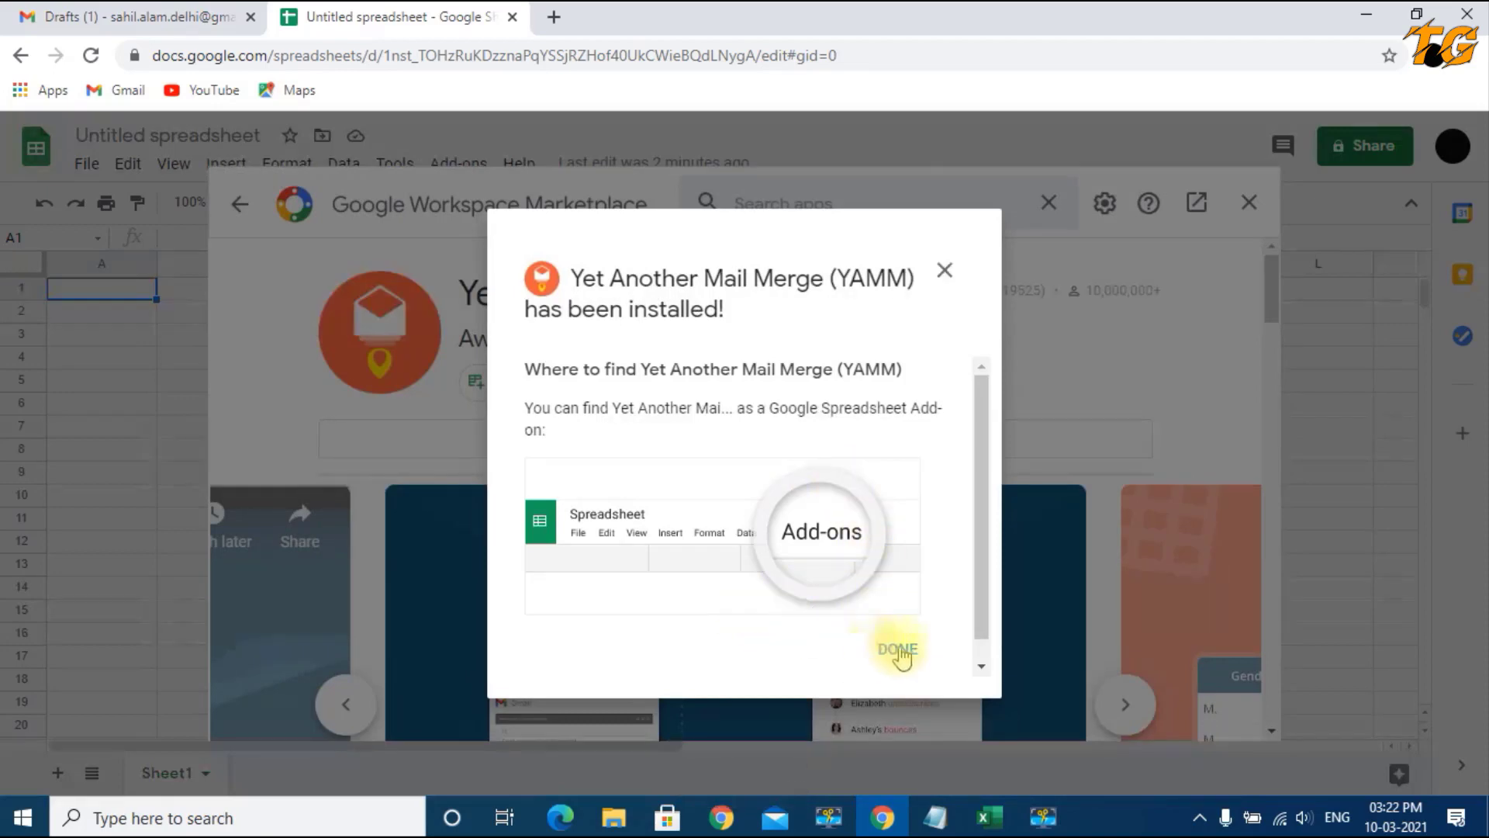
Step: Finish the YAMM installation and close its welcome dialog and the Google Workspace Marketplace
{"action": "left_click", "coordinate": [900, 652]}
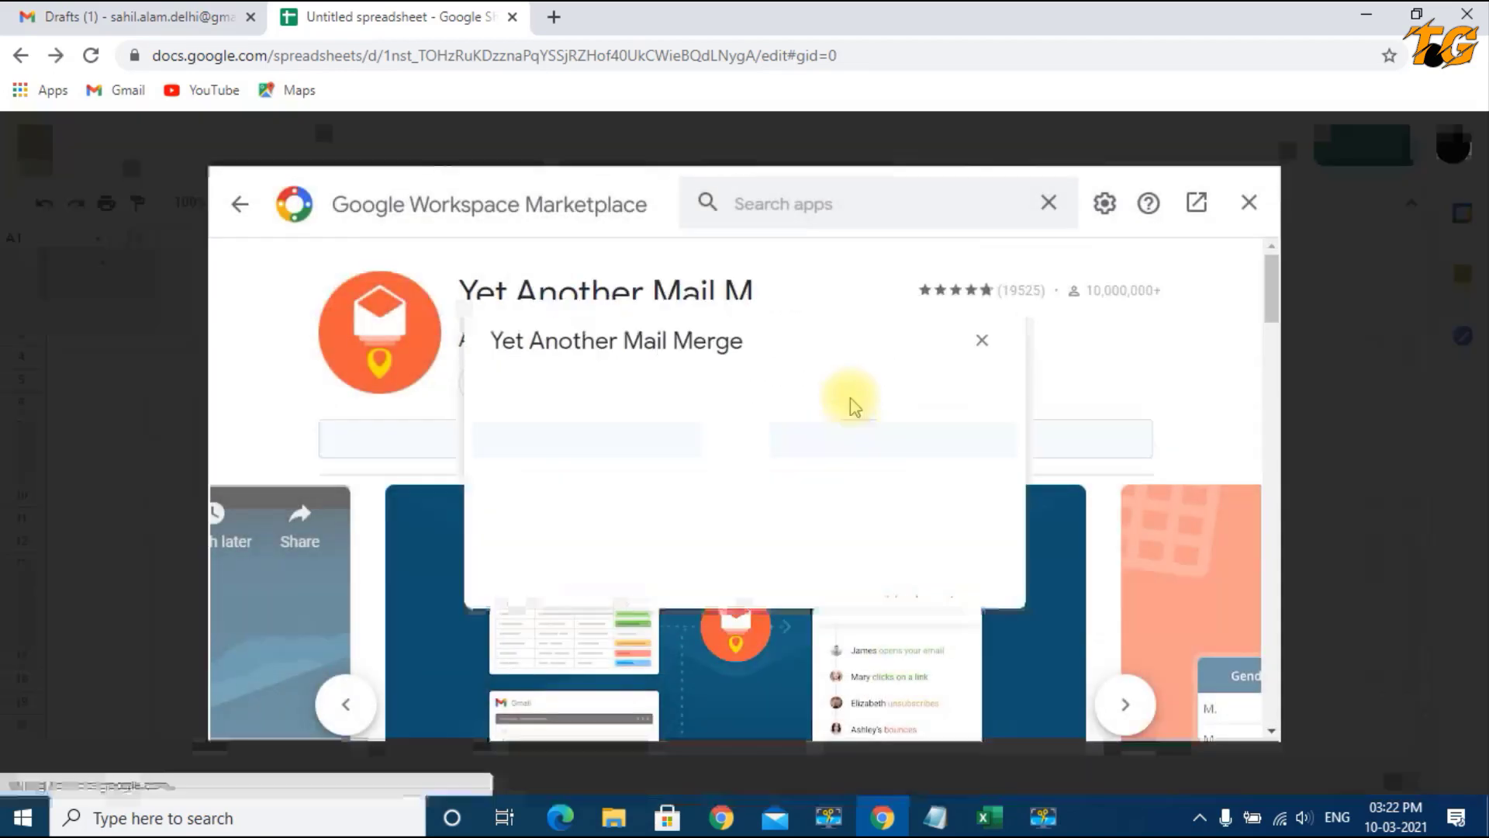
{"action": "left_click", "coordinate": [983, 344]}
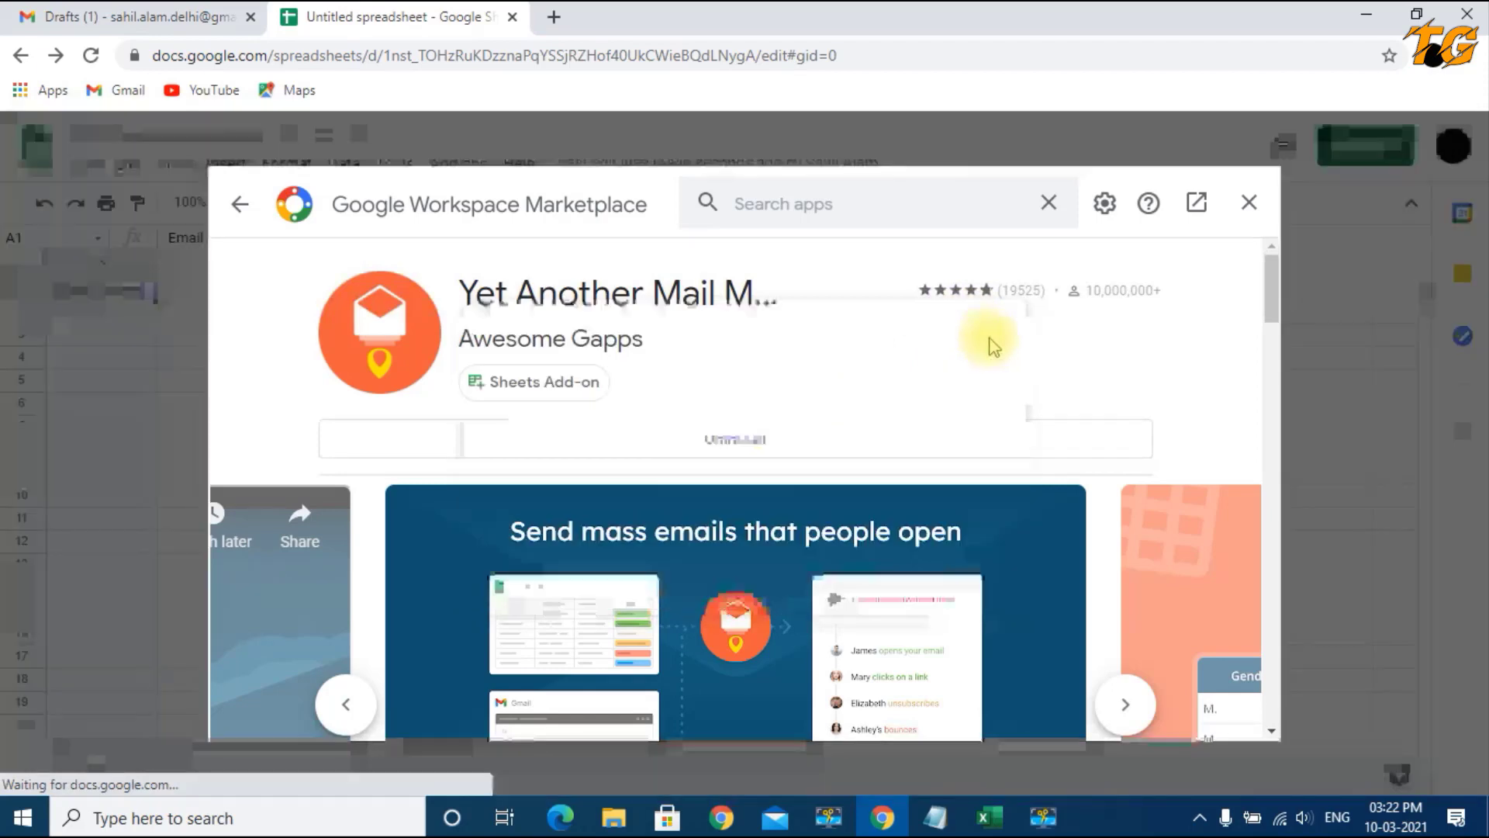
{"action": "left_click", "coordinate": [1249, 204]}
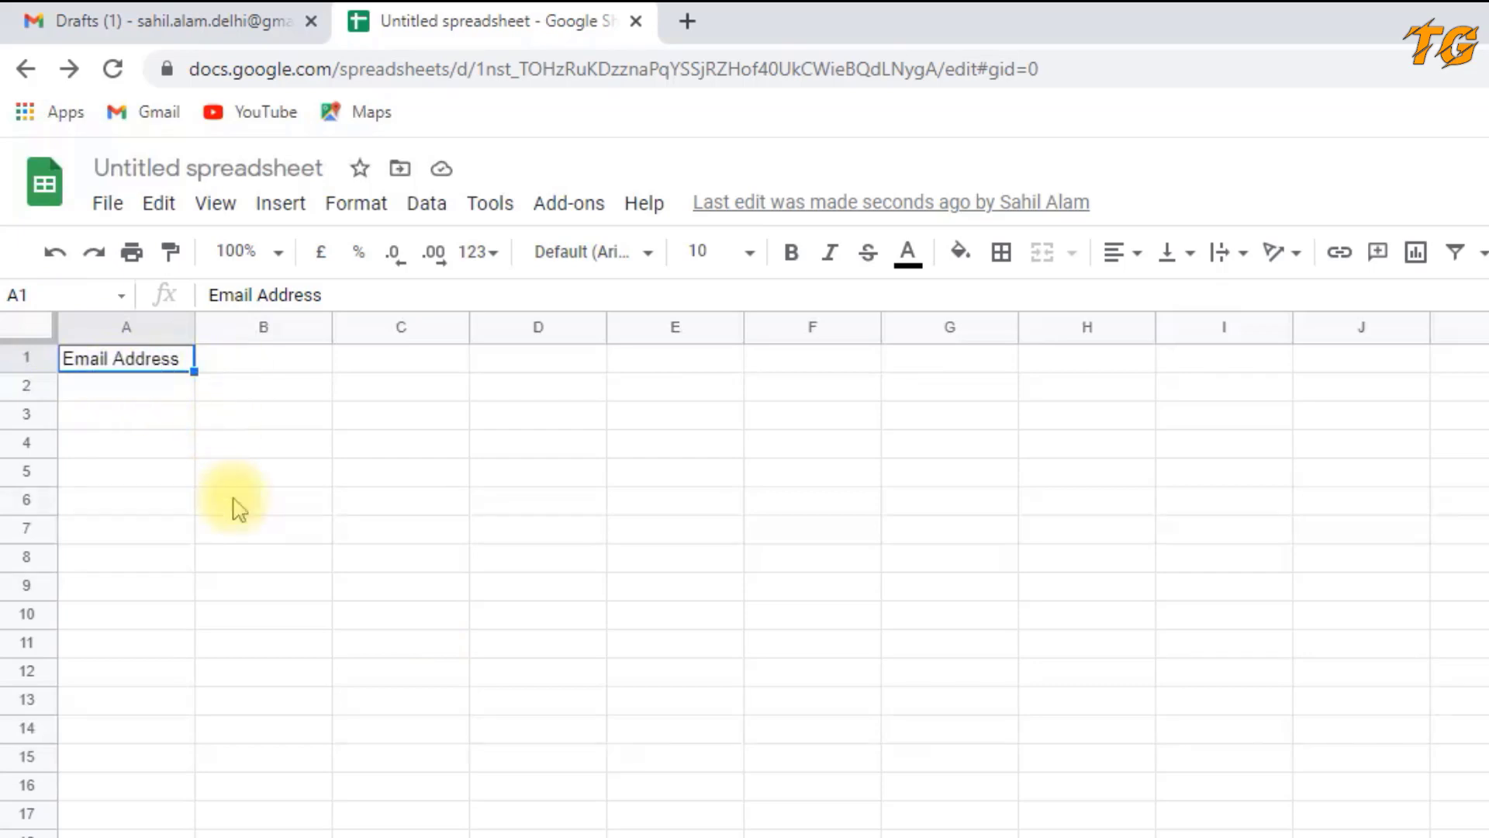
Step: Insert one column to the left of the Email Address column
{"action": "right_click", "coordinate": [126, 327]}
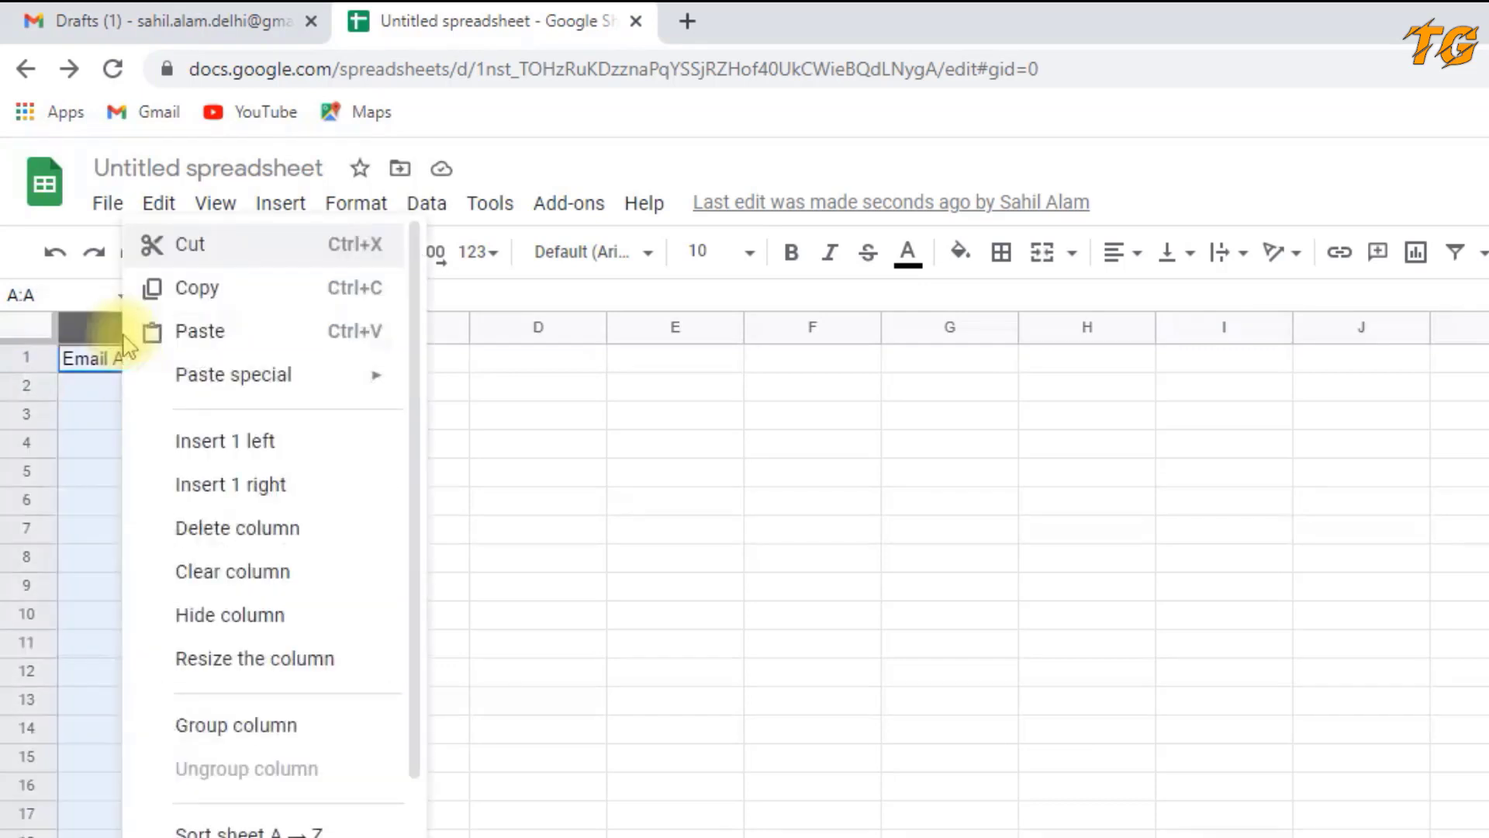
{"action": "left_click", "coordinate": [245, 450]}
{"action": "left_click", "coordinate": [134, 398]}
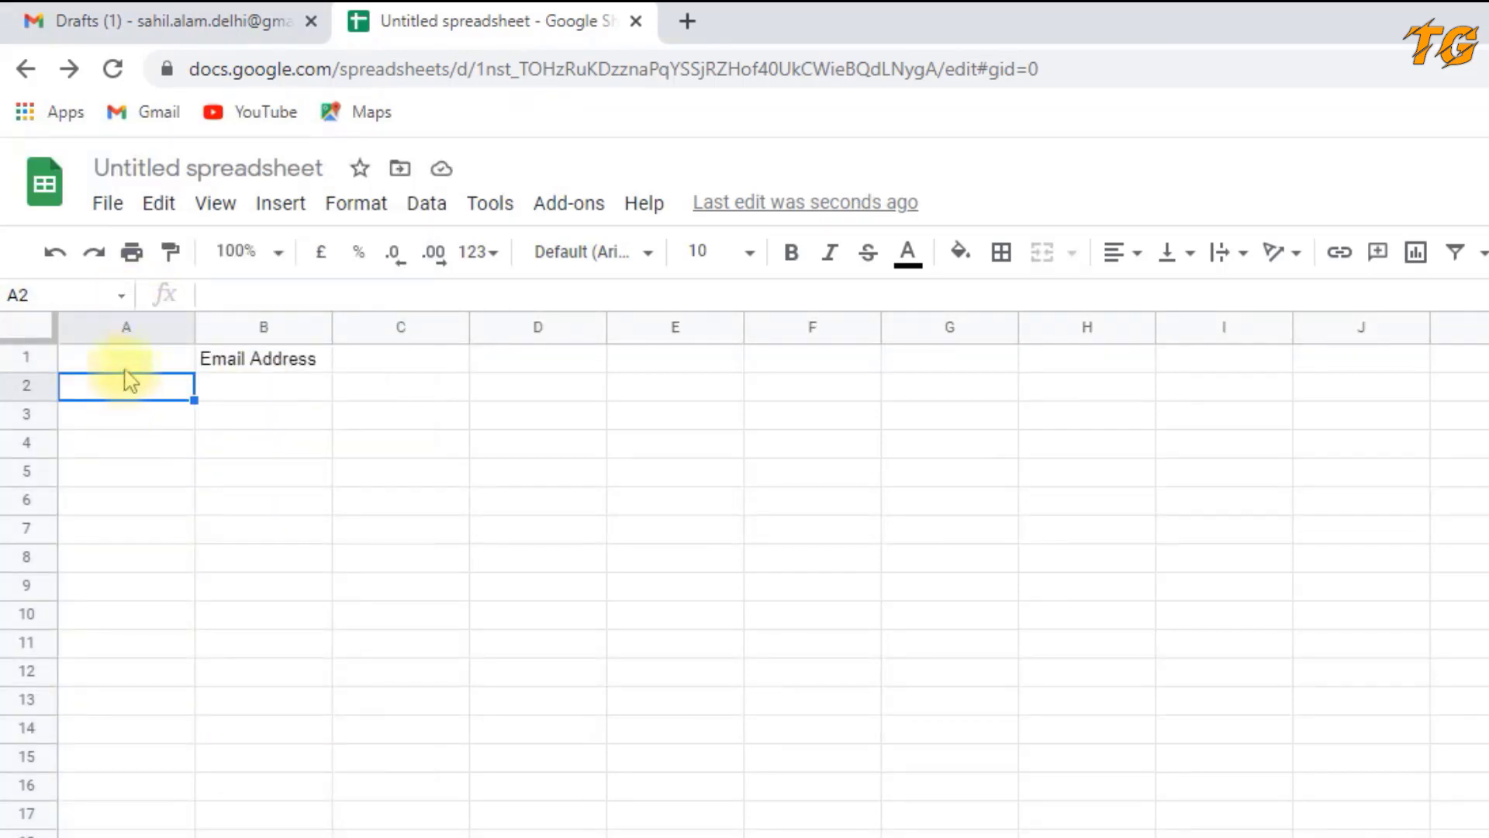
Step: Enter the header "Name Surname" in cell A1
{"action": "left_click", "coordinate": [130, 364]}
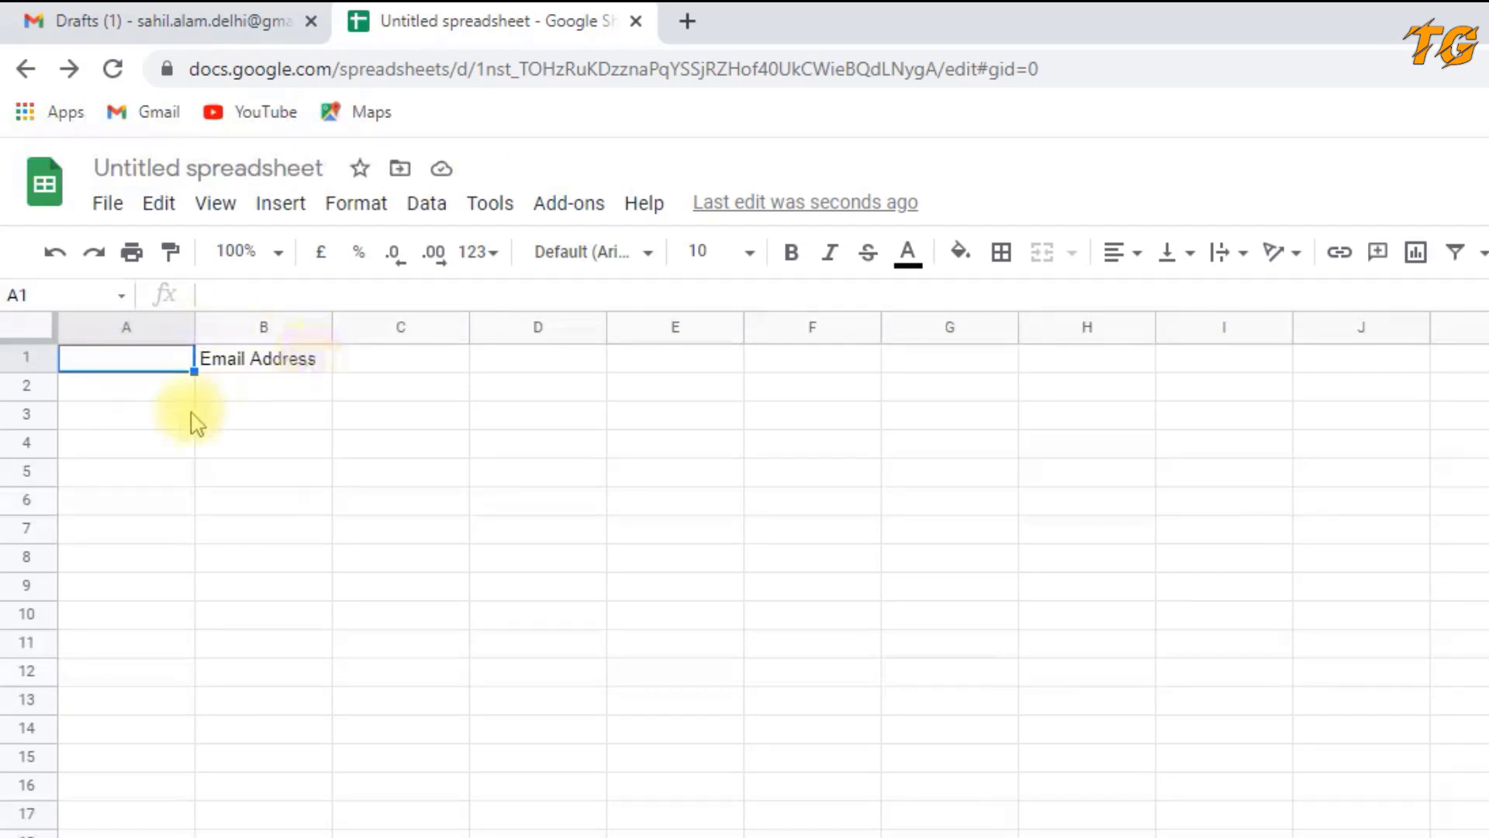
{"action": "left_click", "coordinate": [147, 384]}
{"action": "left_click", "coordinate": [145, 365]}
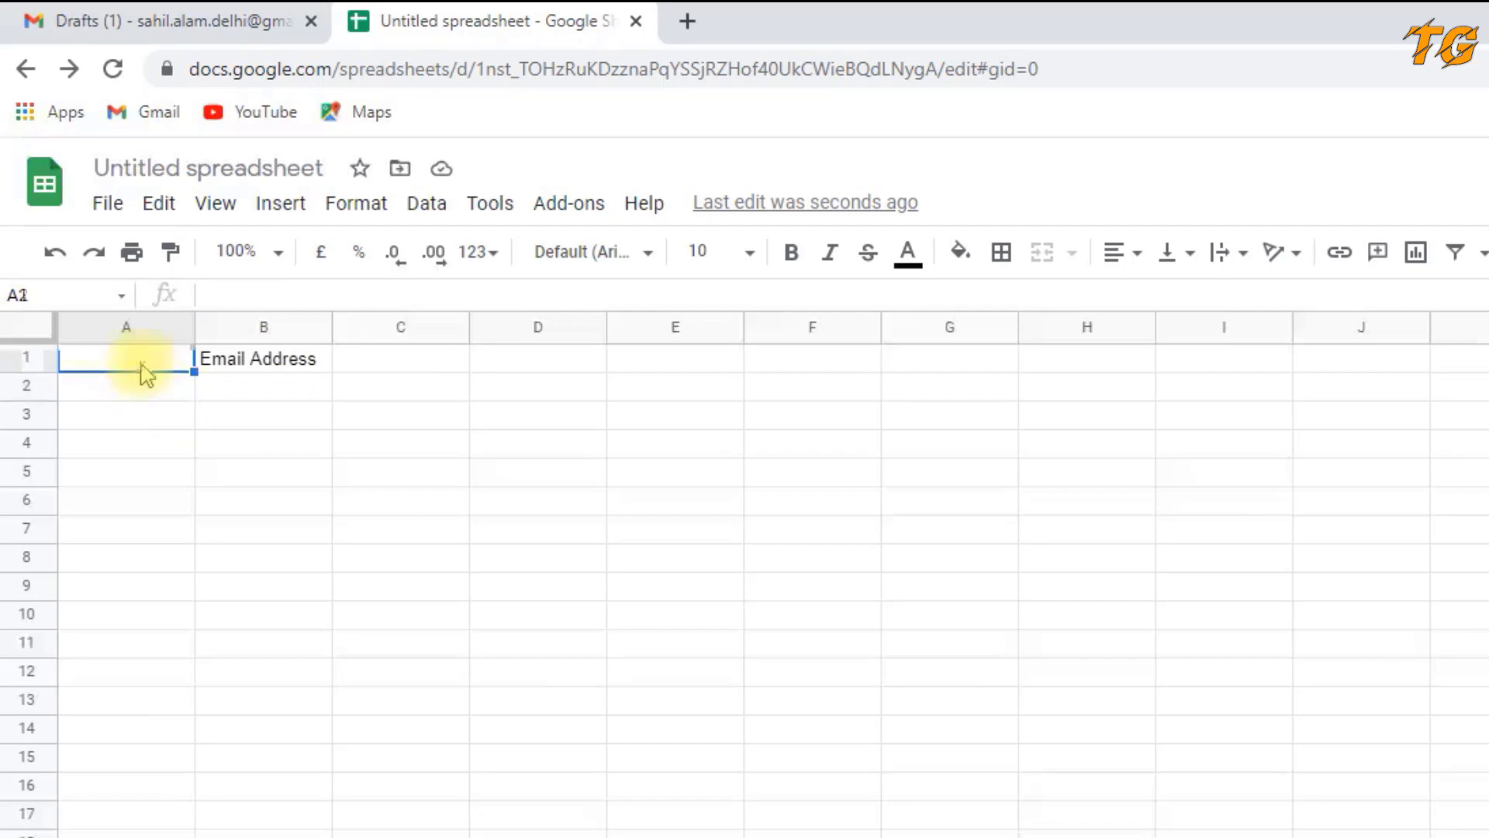
{"action": "type", "text": "Name Surname"}
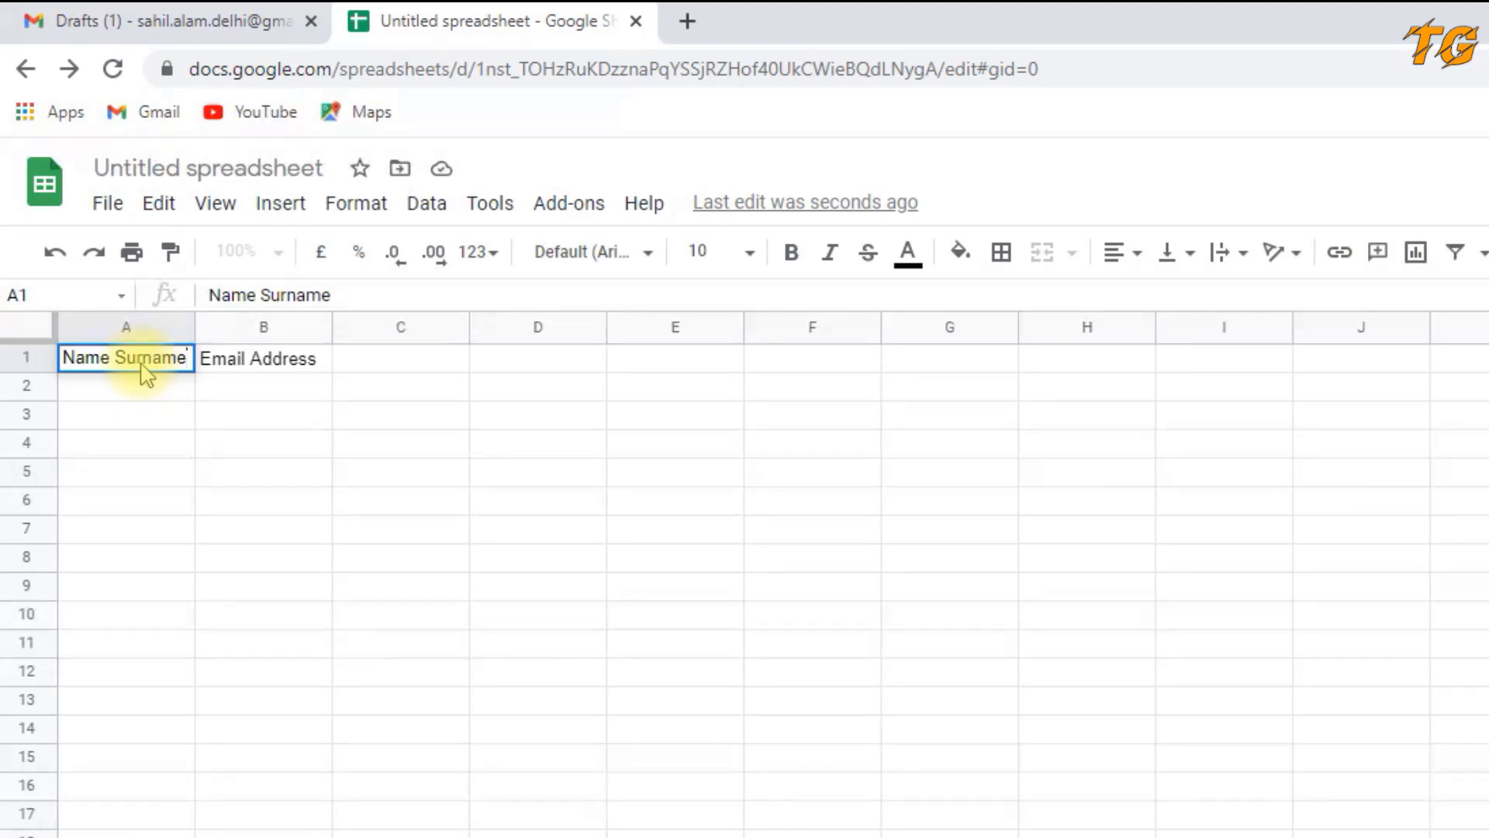
{"action": "left_click", "coordinate": [144, 392]}
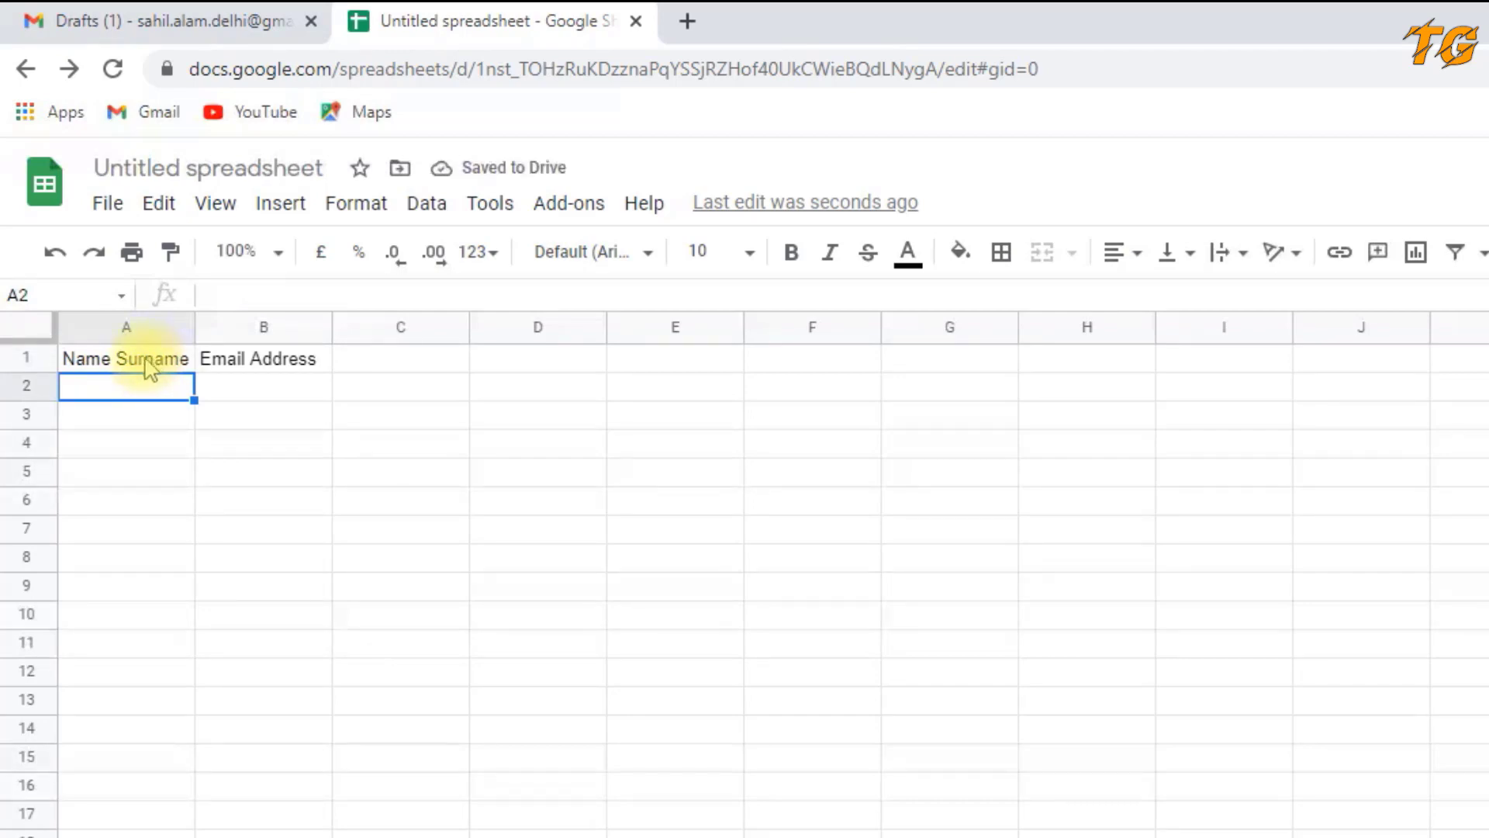
{"action": "left_click", "coordinate": [145, 359]}
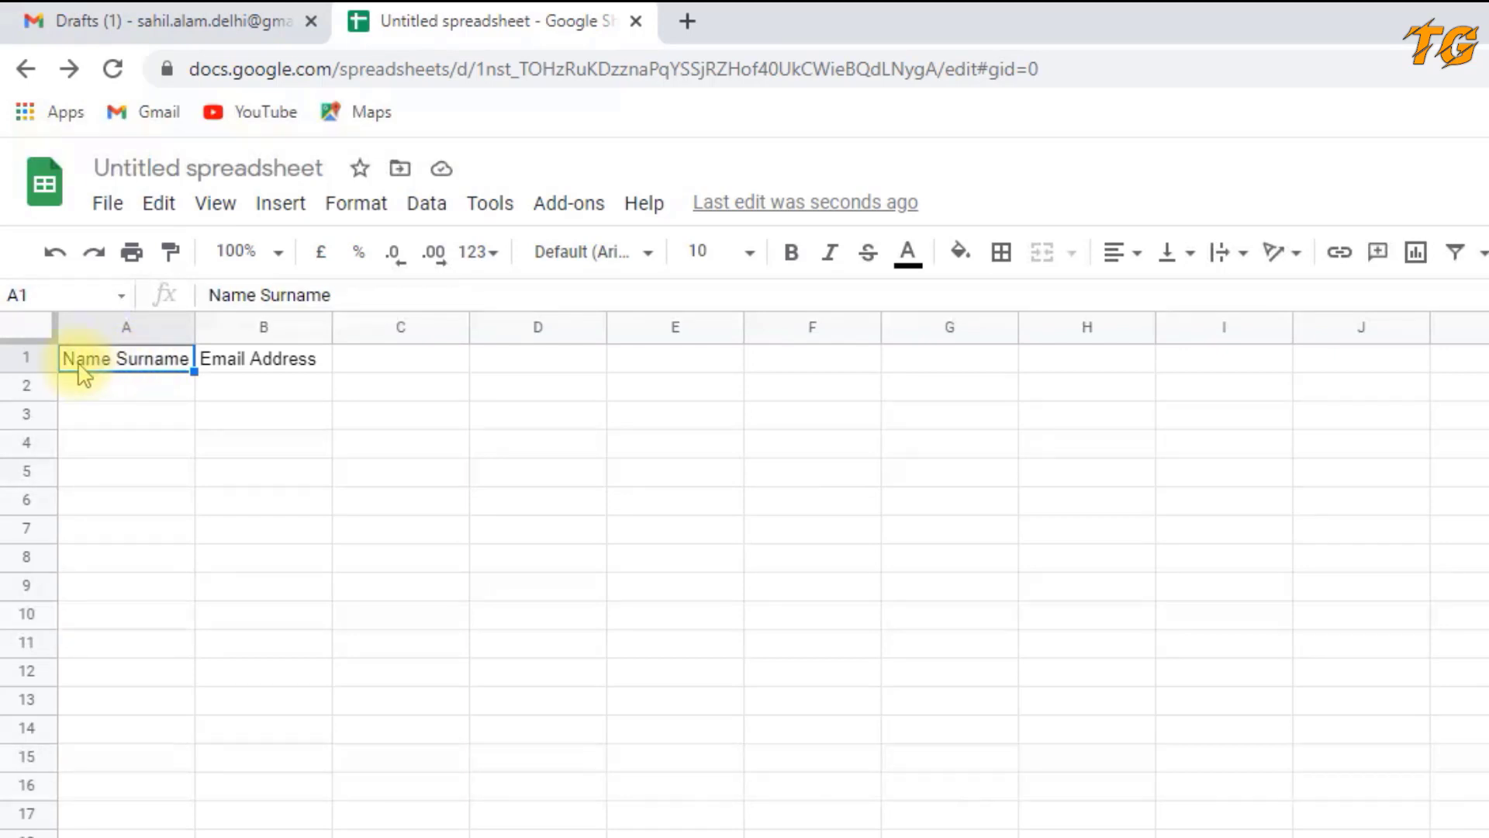
{"action": "left_click", "coordinate": [151, 388]}
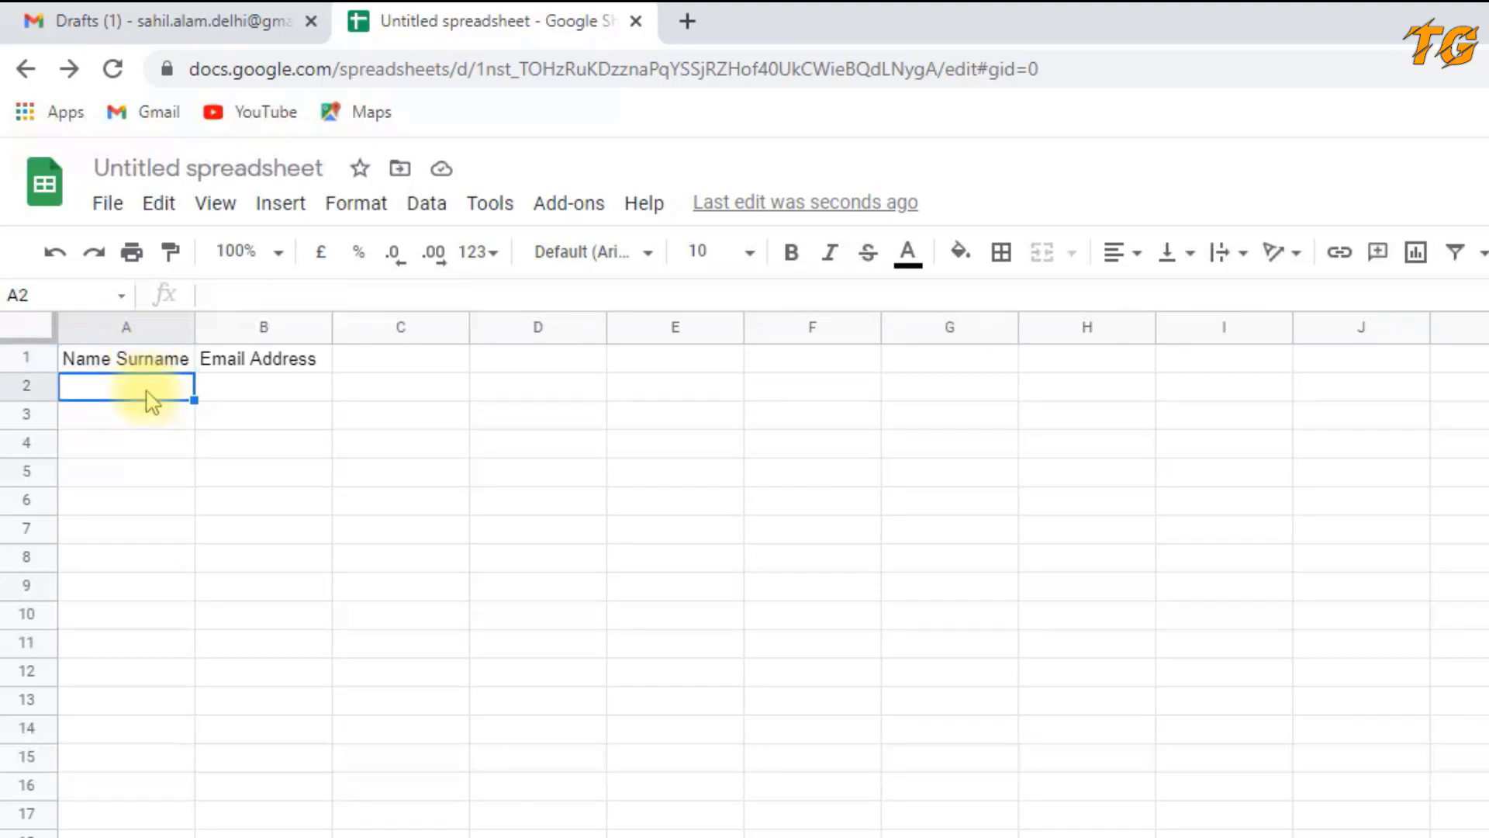
{"action": "left_click_drag", "start_coordinate": [147, 391], "coordinate": [99, 832]}
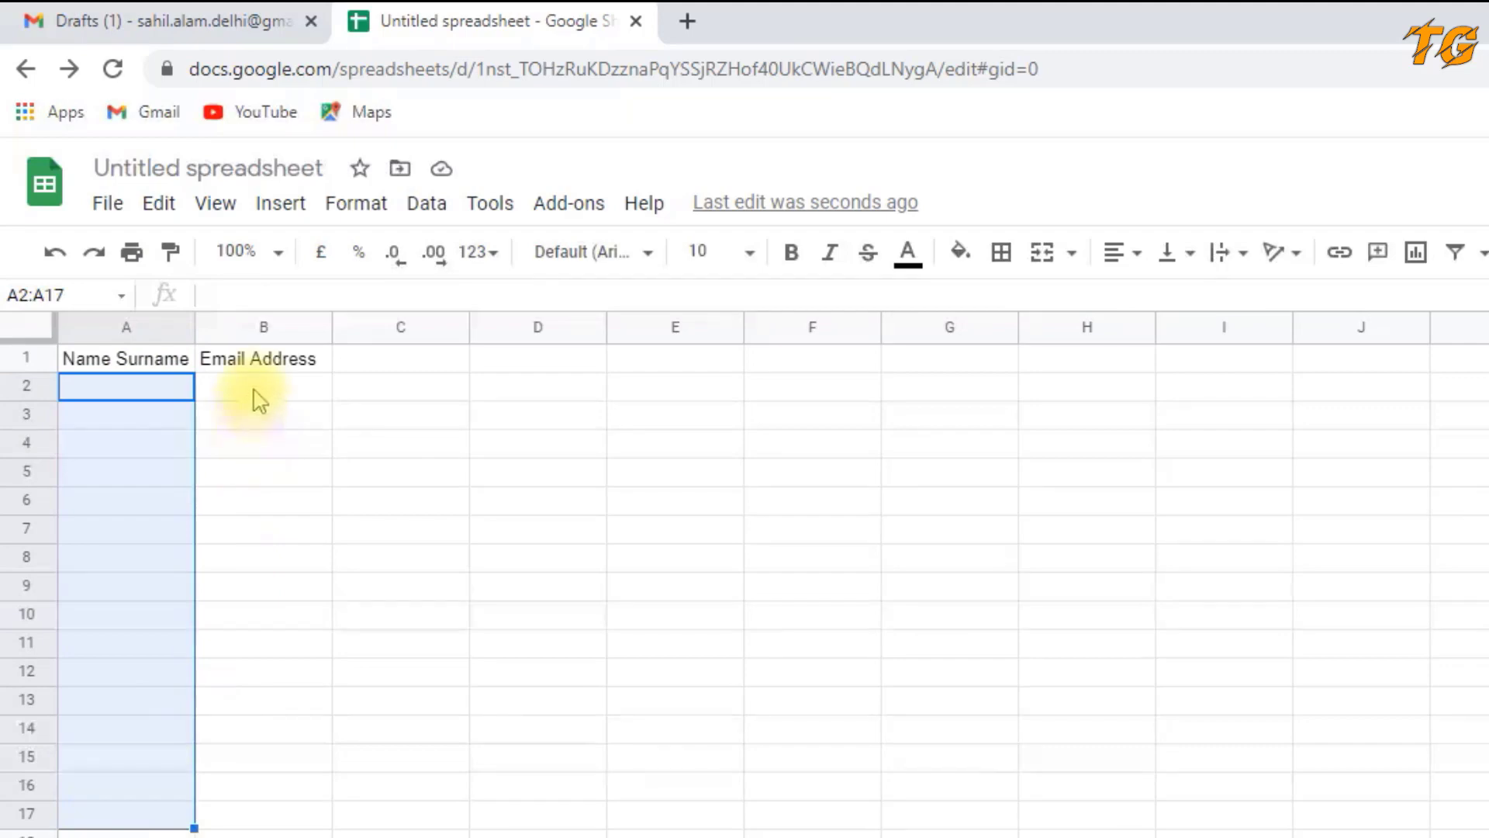
{"action": "left_click_drag", "start_coordinate": [264, 388], "coordinate": [263, 836]}
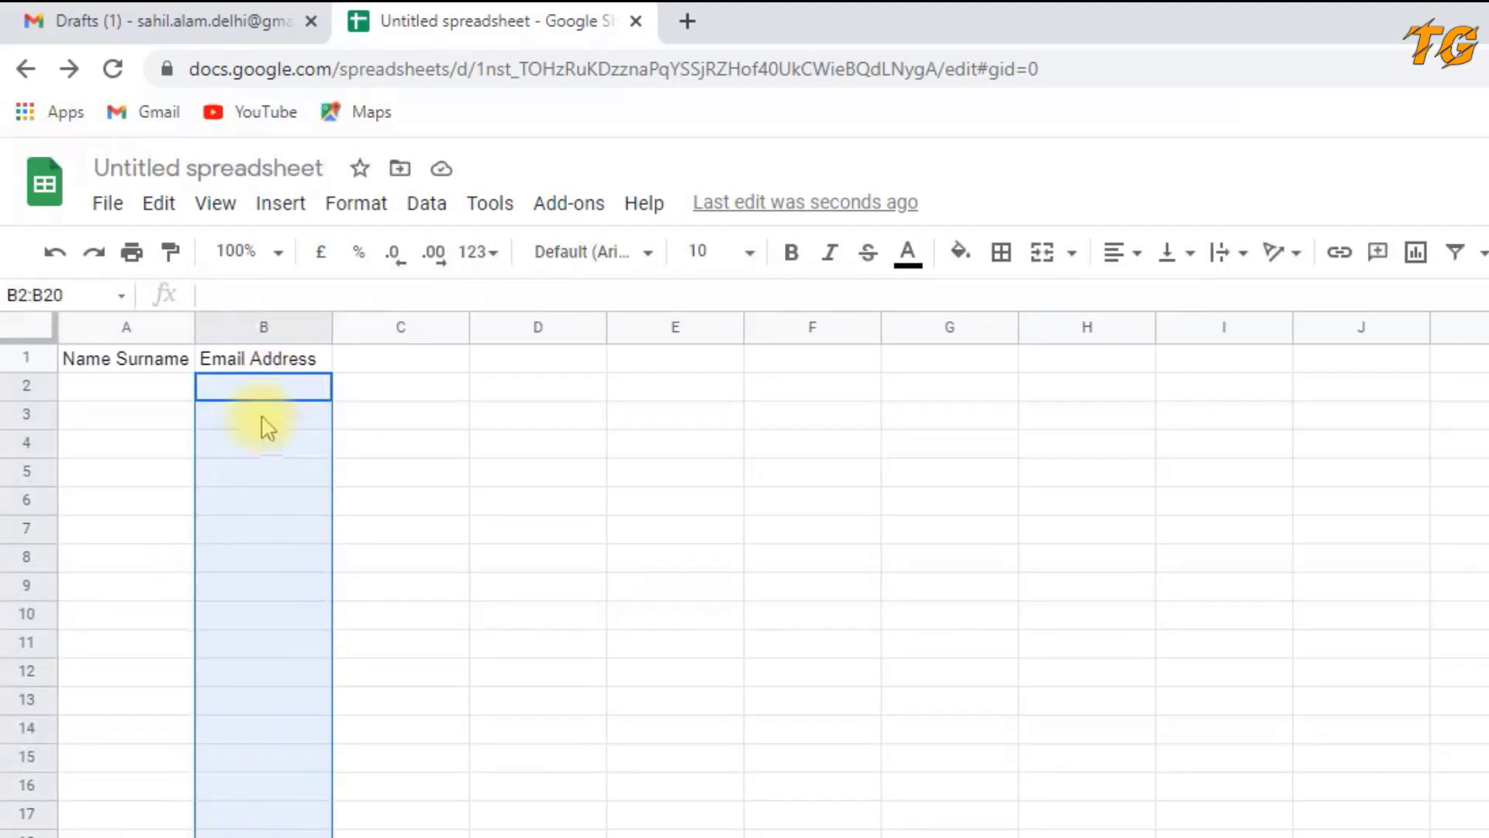
Step: Copy the names in B2:B6 of contact details.xlsx in Excel to Google Sheets starting at A2, and widen column A slightly
{"action": "left_click", "coordinate": [135, 394]}
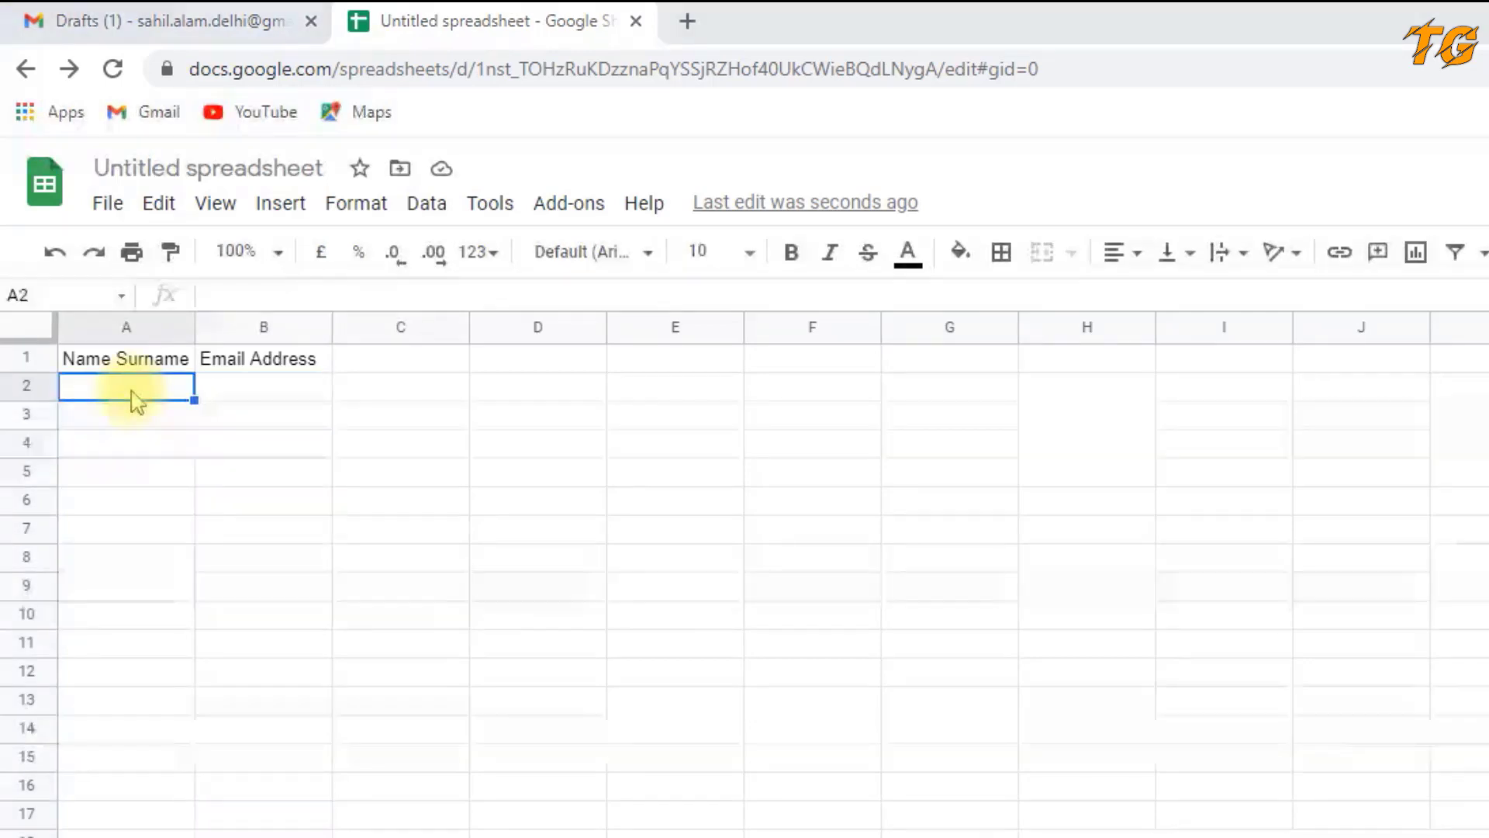
{"action": "key", "text": "alt+Tab"}
{"action": "key", "text": "alt+Tab"}
{"action": "key", "text": "alt+Tab"}
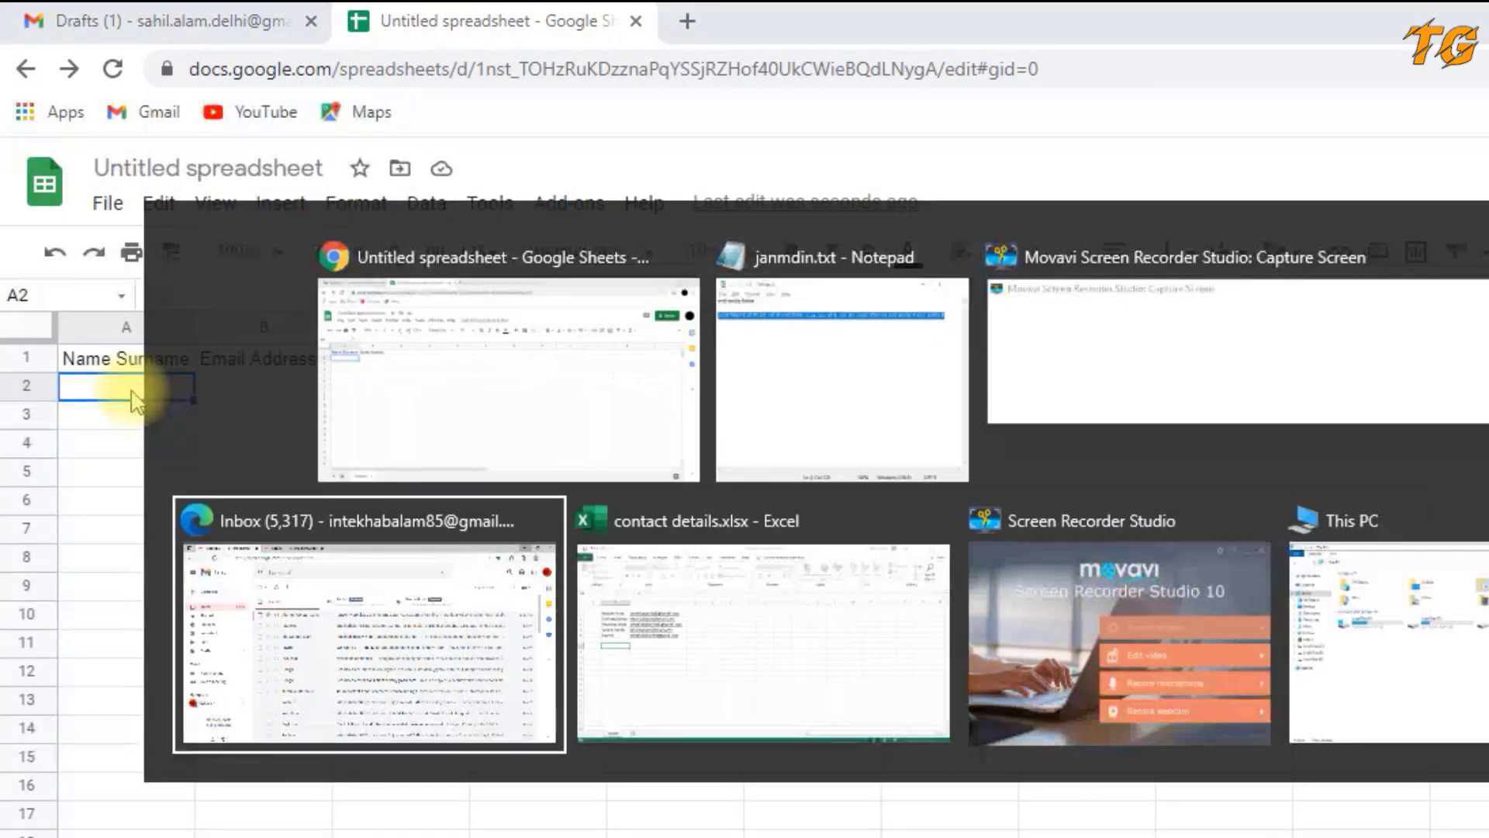
{"action": "key", "text": "alt+Tab"}
{"action": "left_click_drag", "start_coordinate": [190, 342], "coordinate": [200, 449]}
{"action": "key", "text": "ctrl+c"}
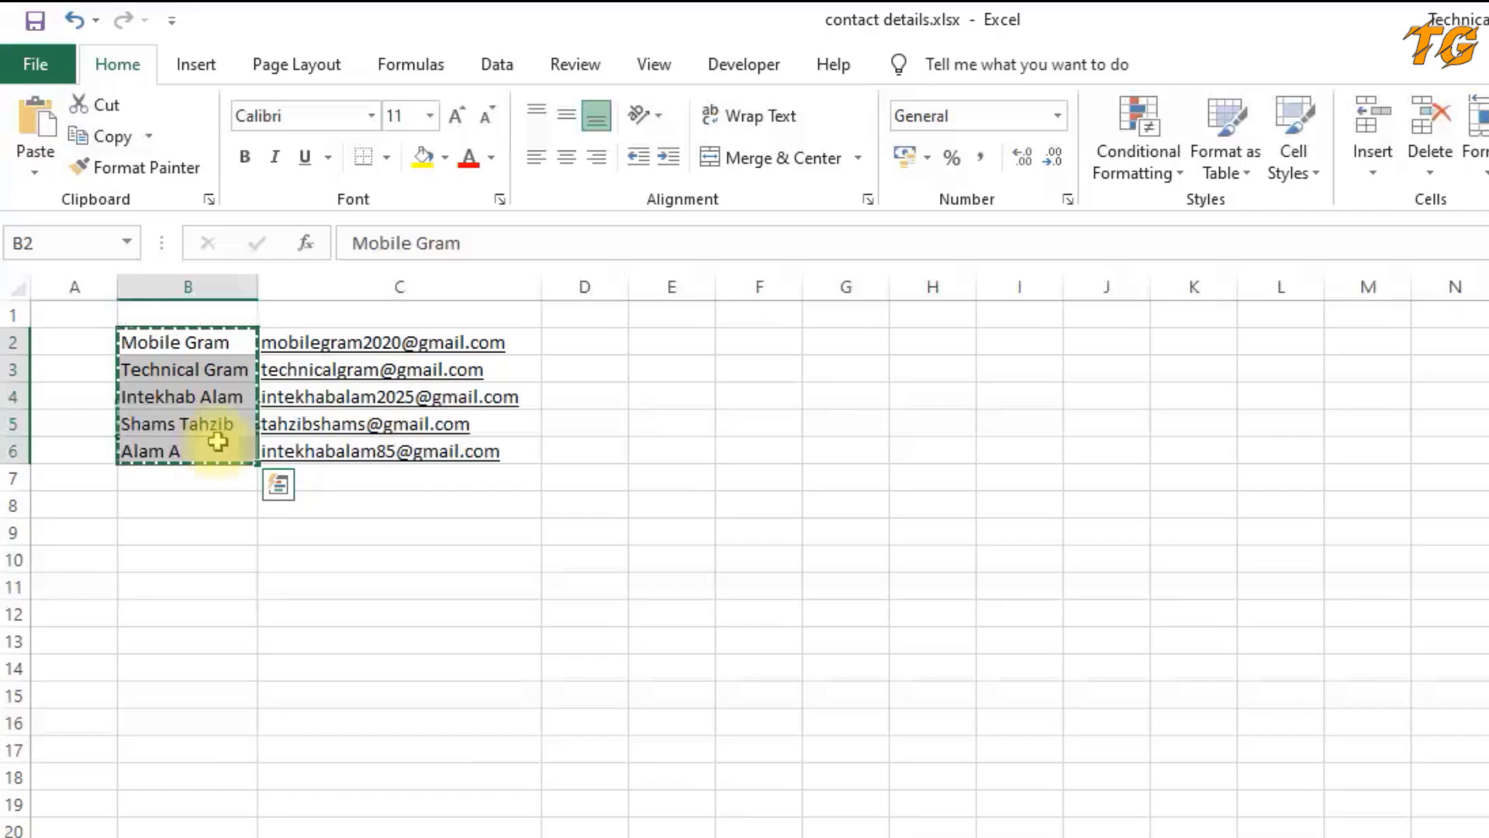
{"action": "key", "text": "alt+Tab"}
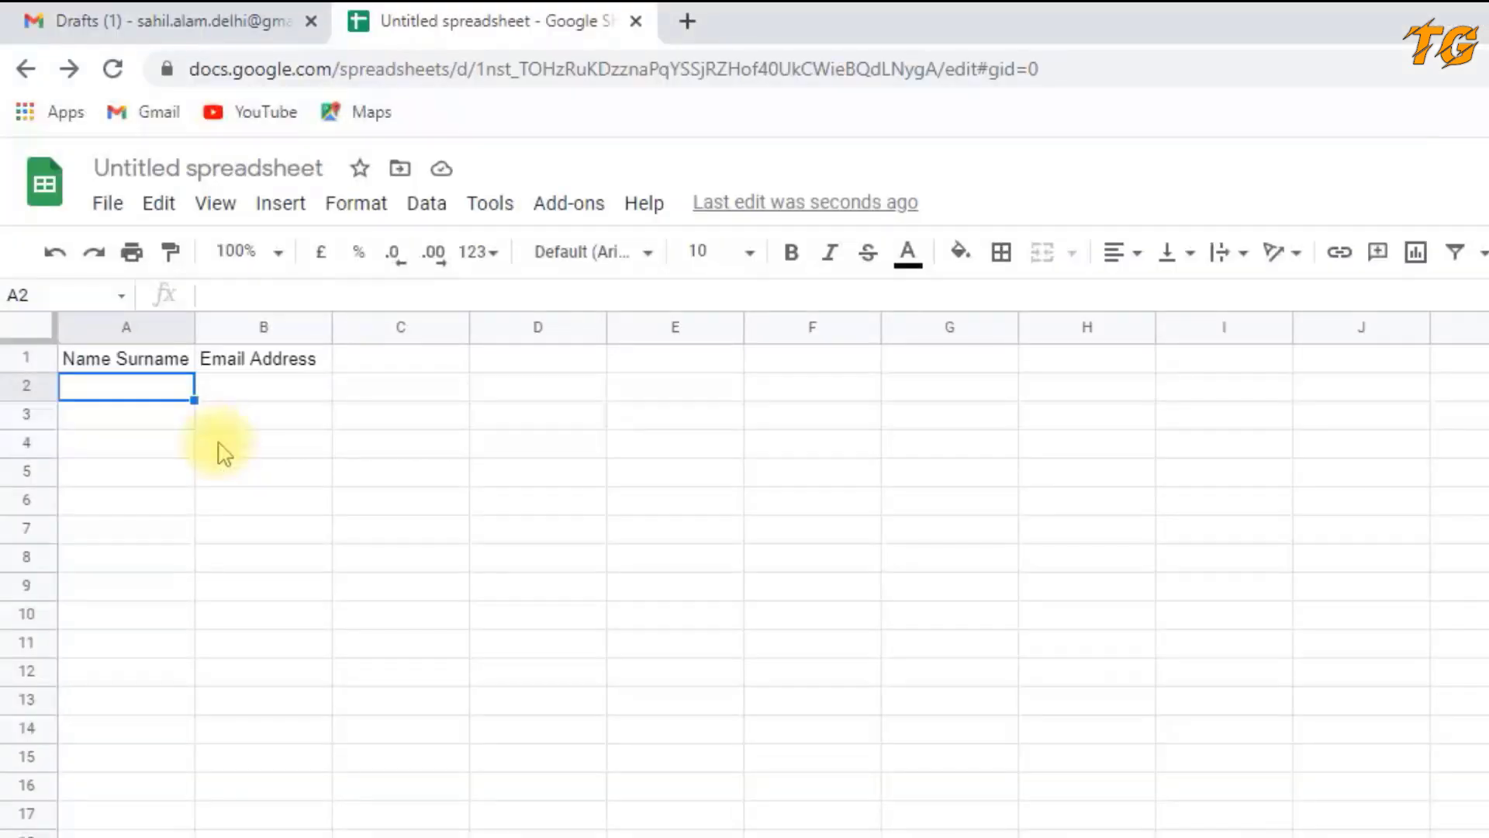
{"action": "key", "text": "ctrl+v"}
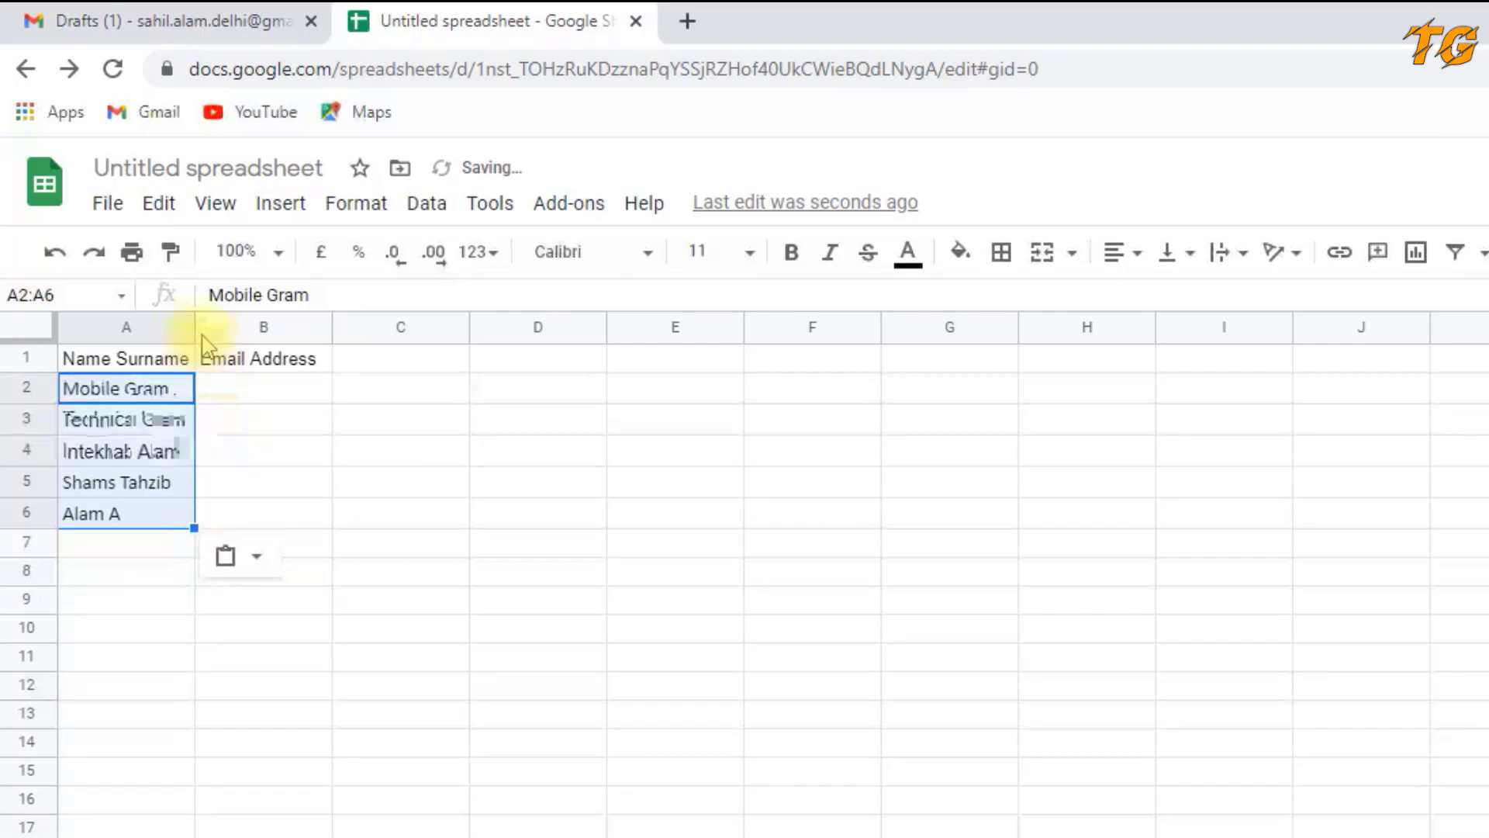
{"action": "left_click_drag", "start_coordinate": [195, 326], "coordinate": [213, 350]}
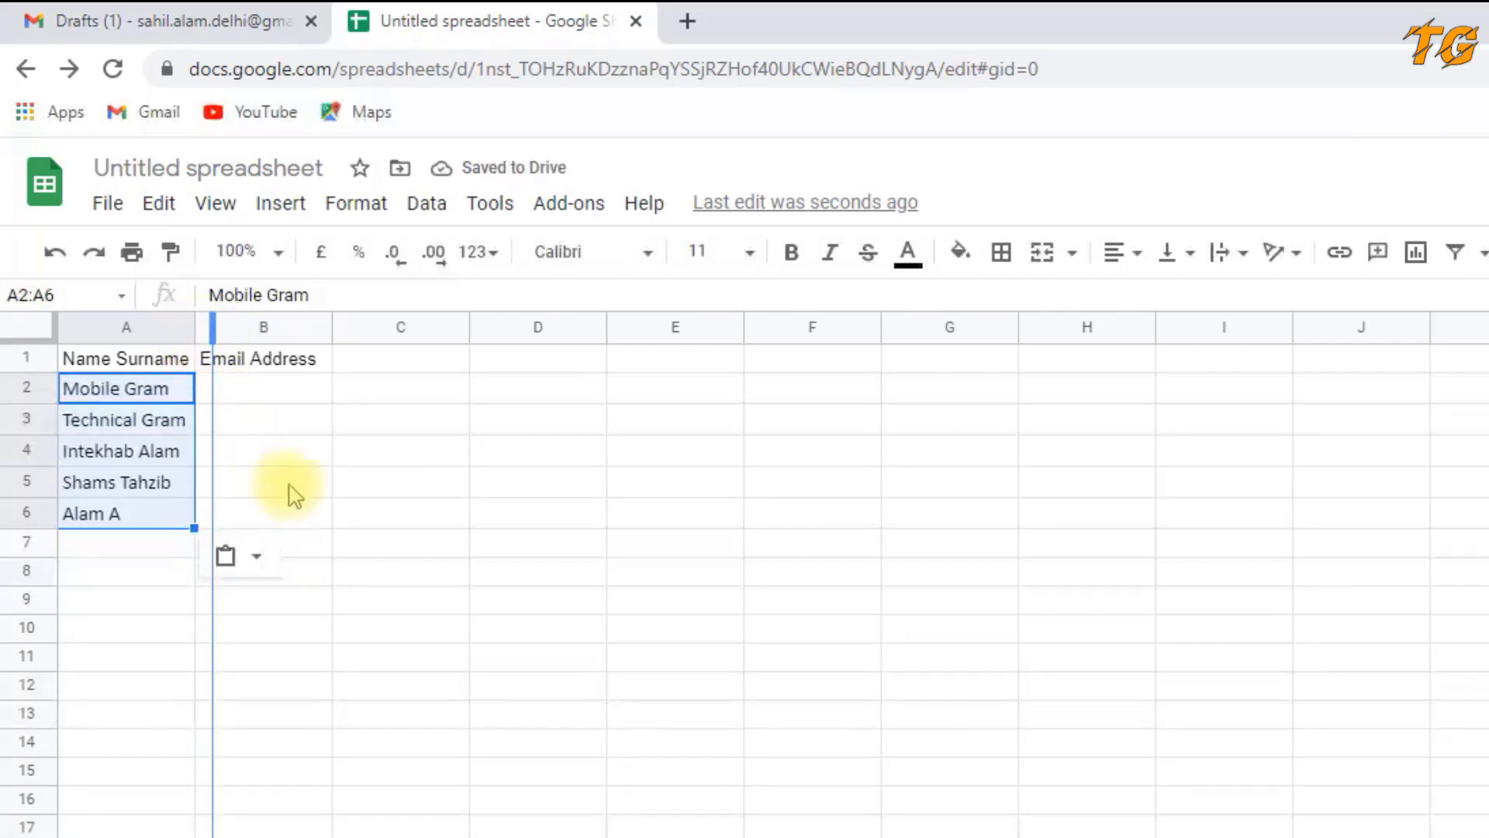
Step: Copy the e-mail addresses in C2:C6 of the Excel contact list to Google Sheets starting at B2, and widen column B to fit them
{"action": "key", "text": "alt+Tab"}
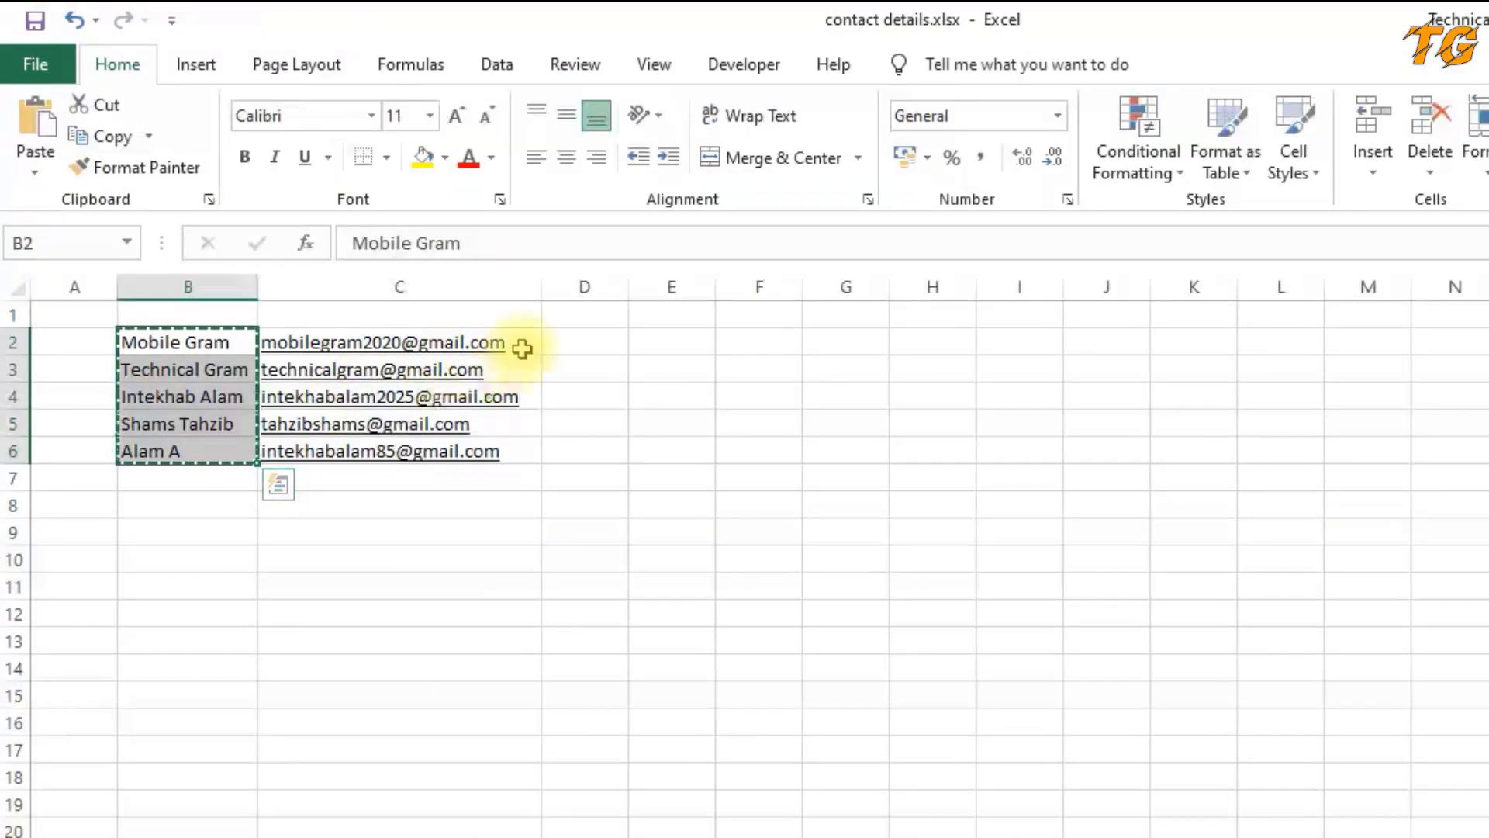
{"action": "left_click_drag", "start_coordinate": [522, 349], "coordinate": [520, 450]}
{"action": "key", "text": "ctrl+c"}
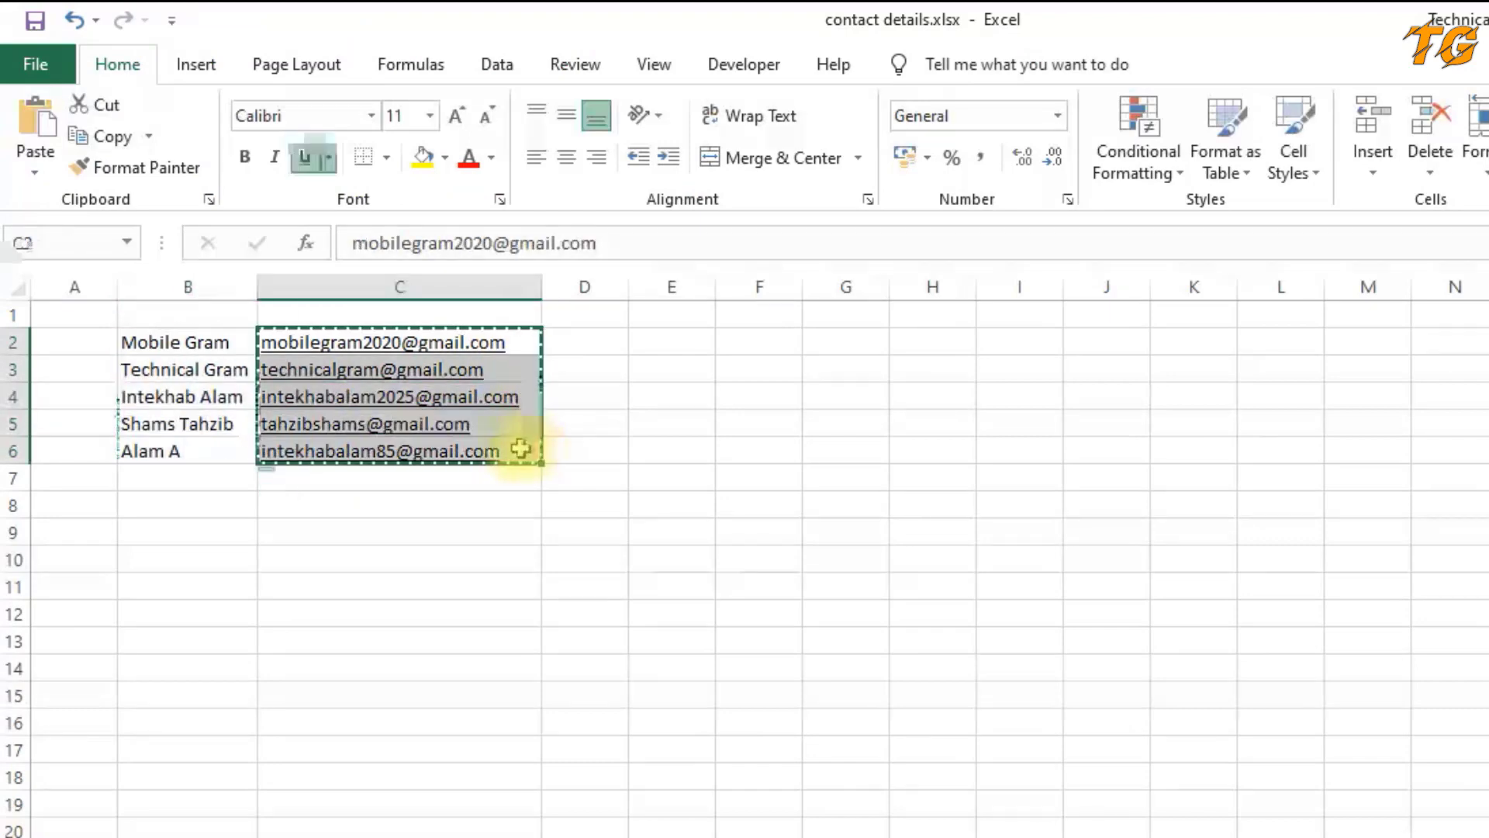
{"action": "key", "text": "alt+Tab"}
{"action": "left_click", "coordinate": [324, 396]}
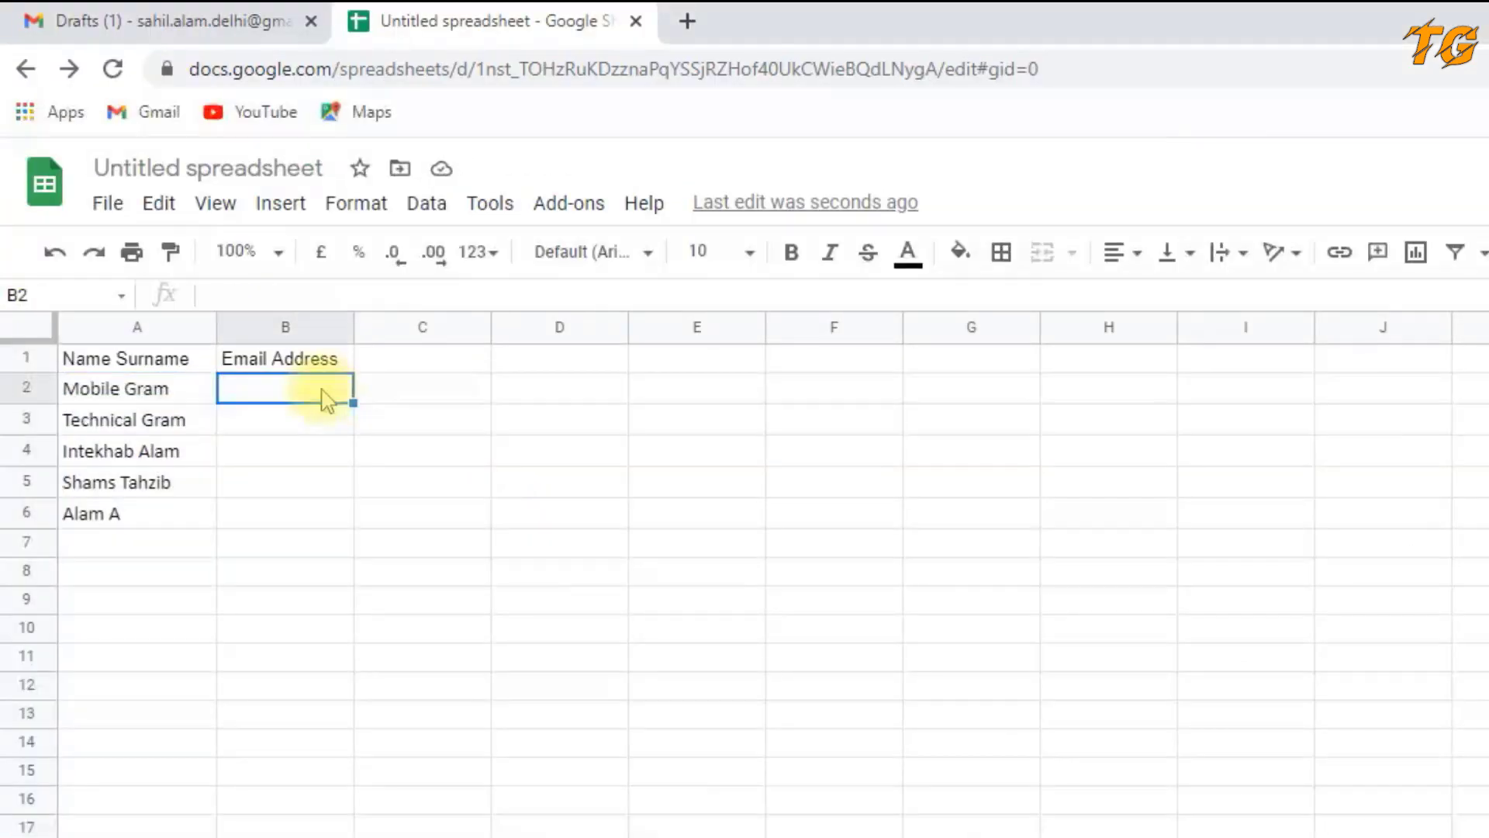
{"action": "key", "text": "ctrl+v"}
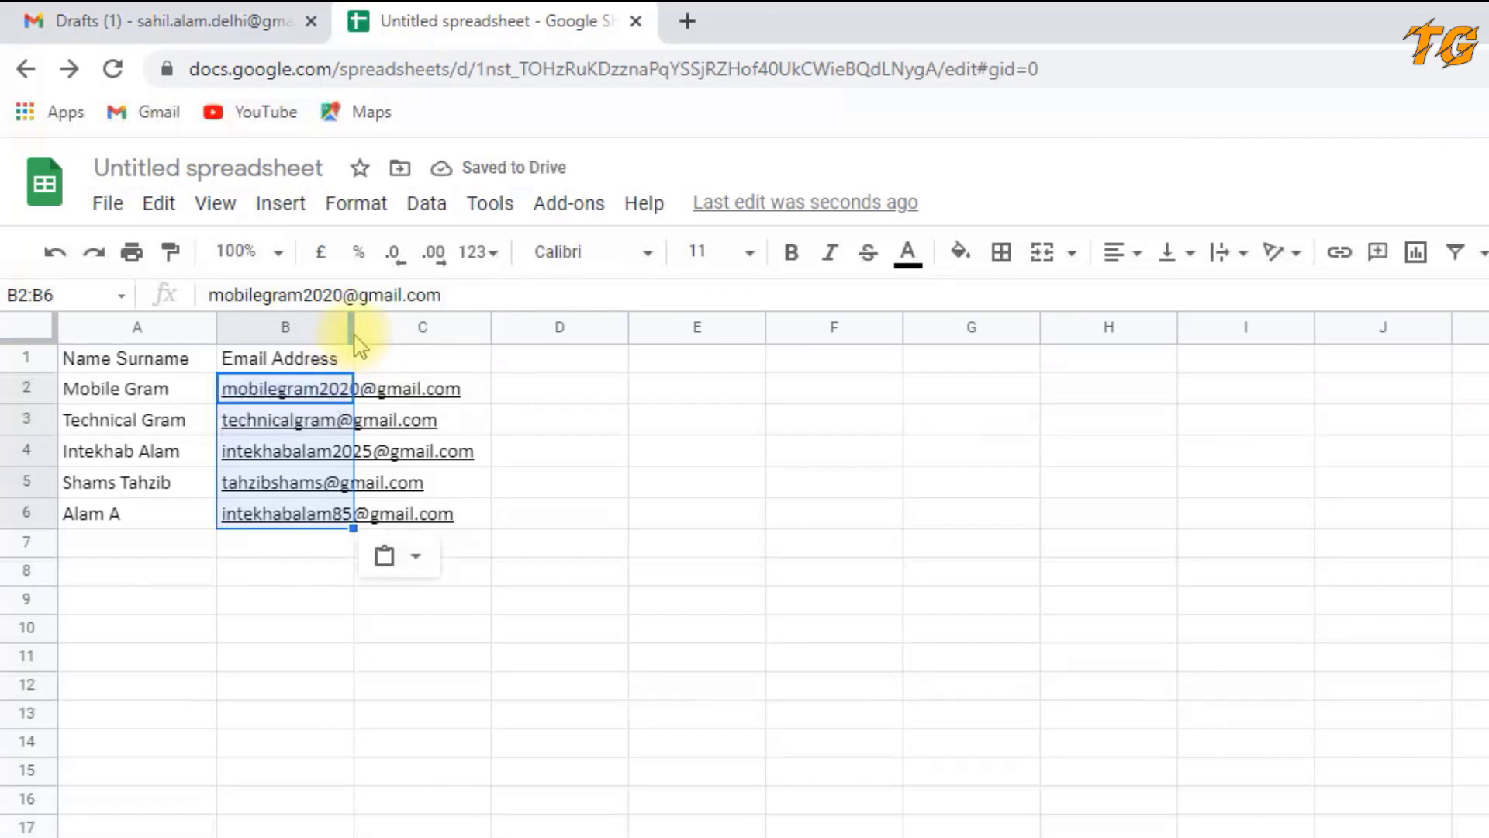
{"action": "left_click_drag", "start_coordinate": [350, 334], "coordinate": [489, 333]}
{"action": "left_click", "coordinate": [187, 553]}
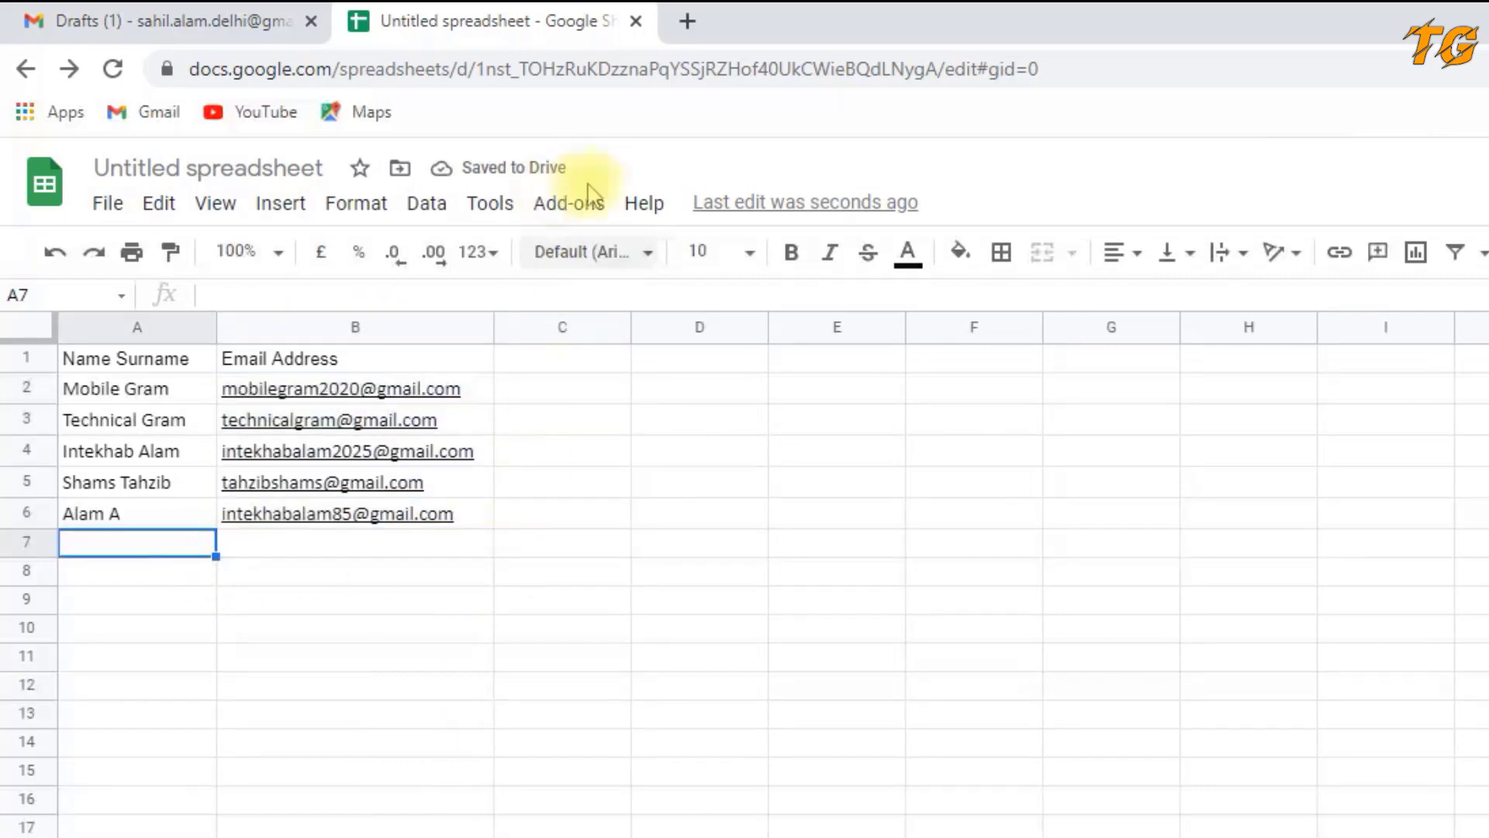
Step: Start a mail merge with the Yet Another Mail Merge (YAMM) add-on
{"action": "left_click", "coordinate": [567, 205]}
{"action": "mouse_move", "coordinate": [626, 335]}
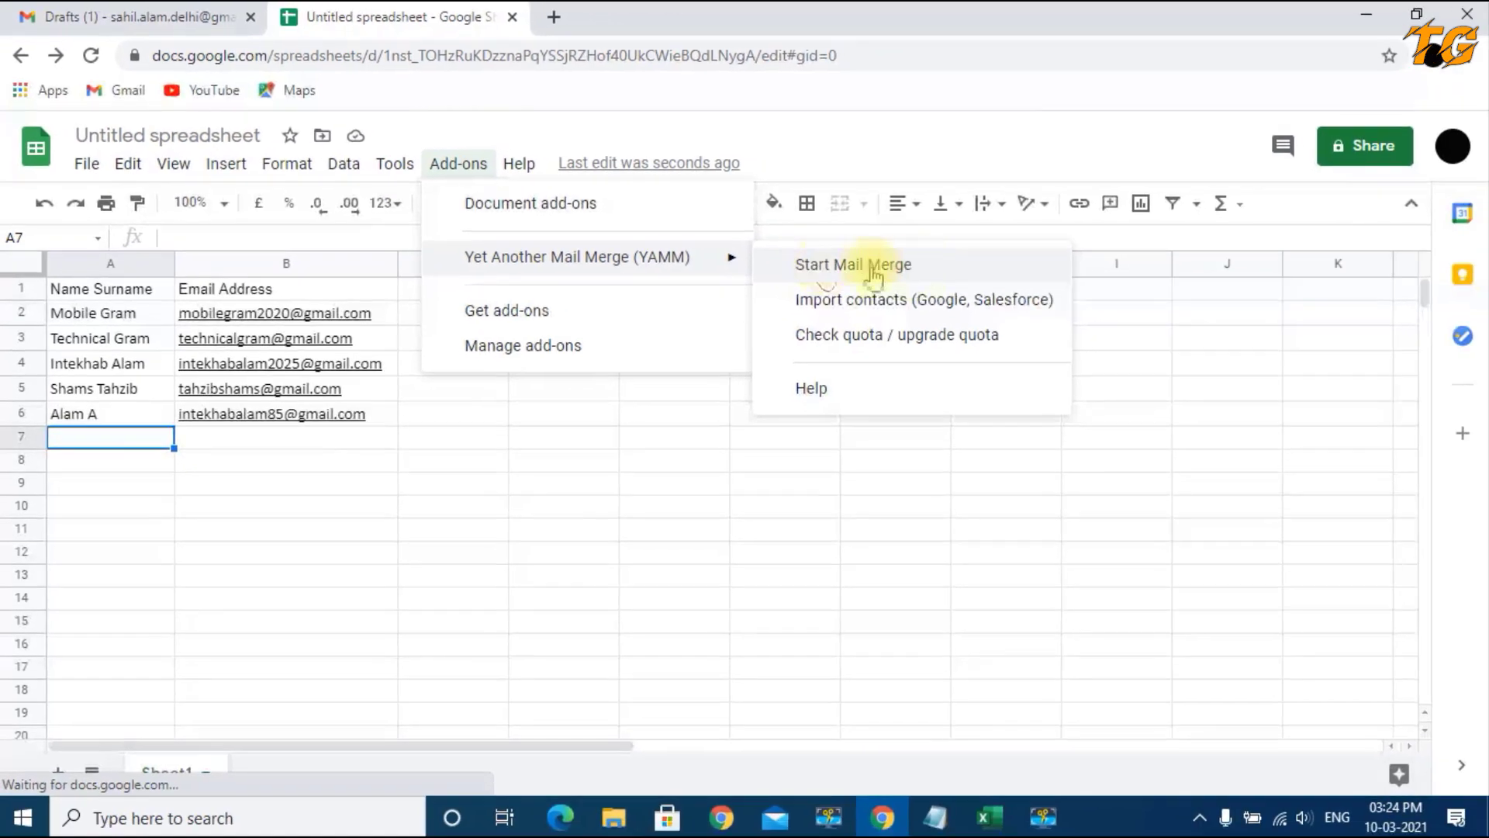
{"action": "left_click", "coordinate": [857, 268]}
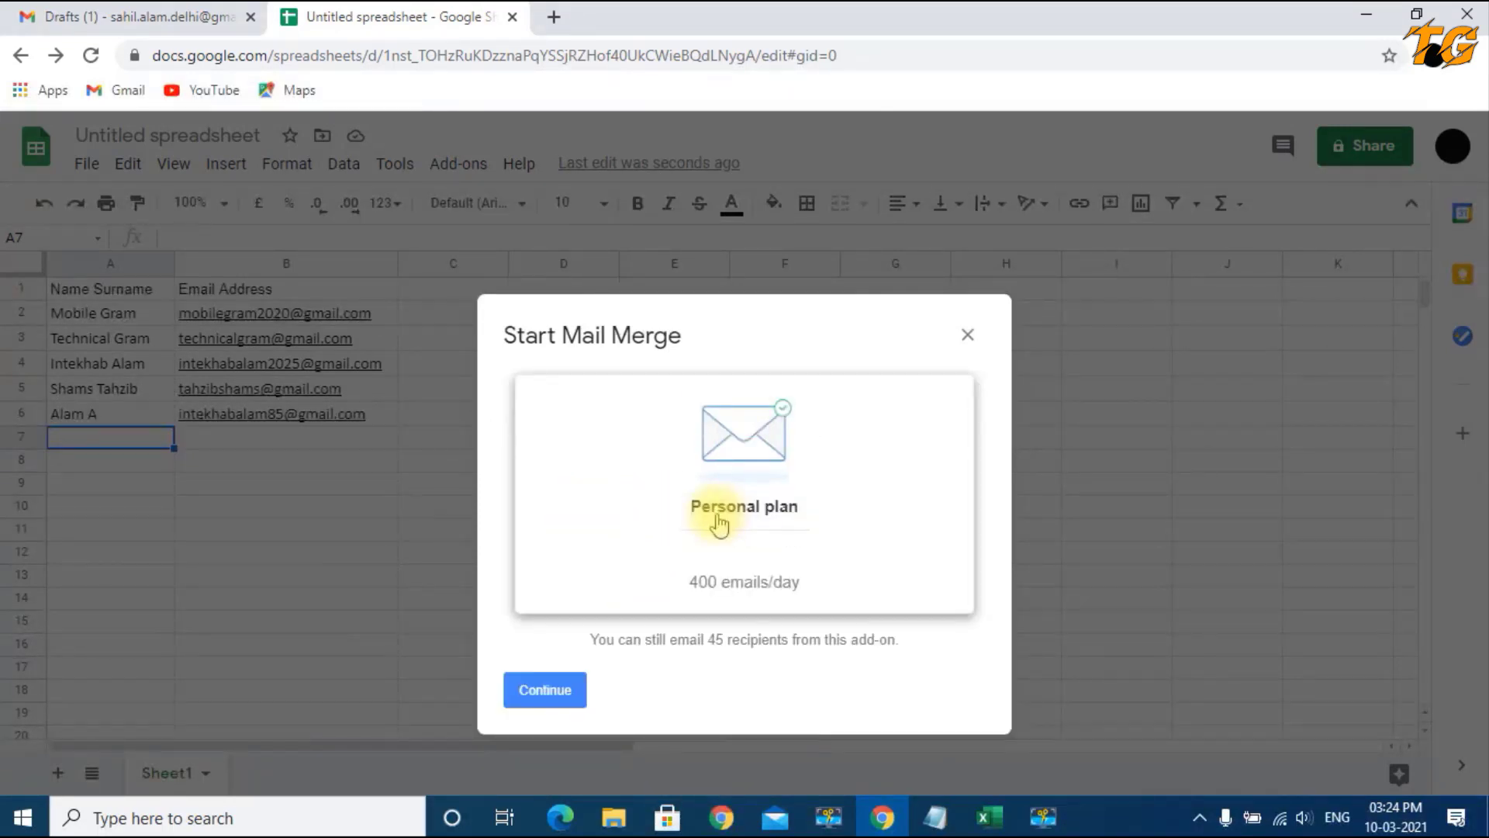
Step: Examine the individual YAMM pricing plans from the Personal plan offer, and return to the Start Mail Merge dialog
{"action": "left_click", "coordinate": [743, 480]}
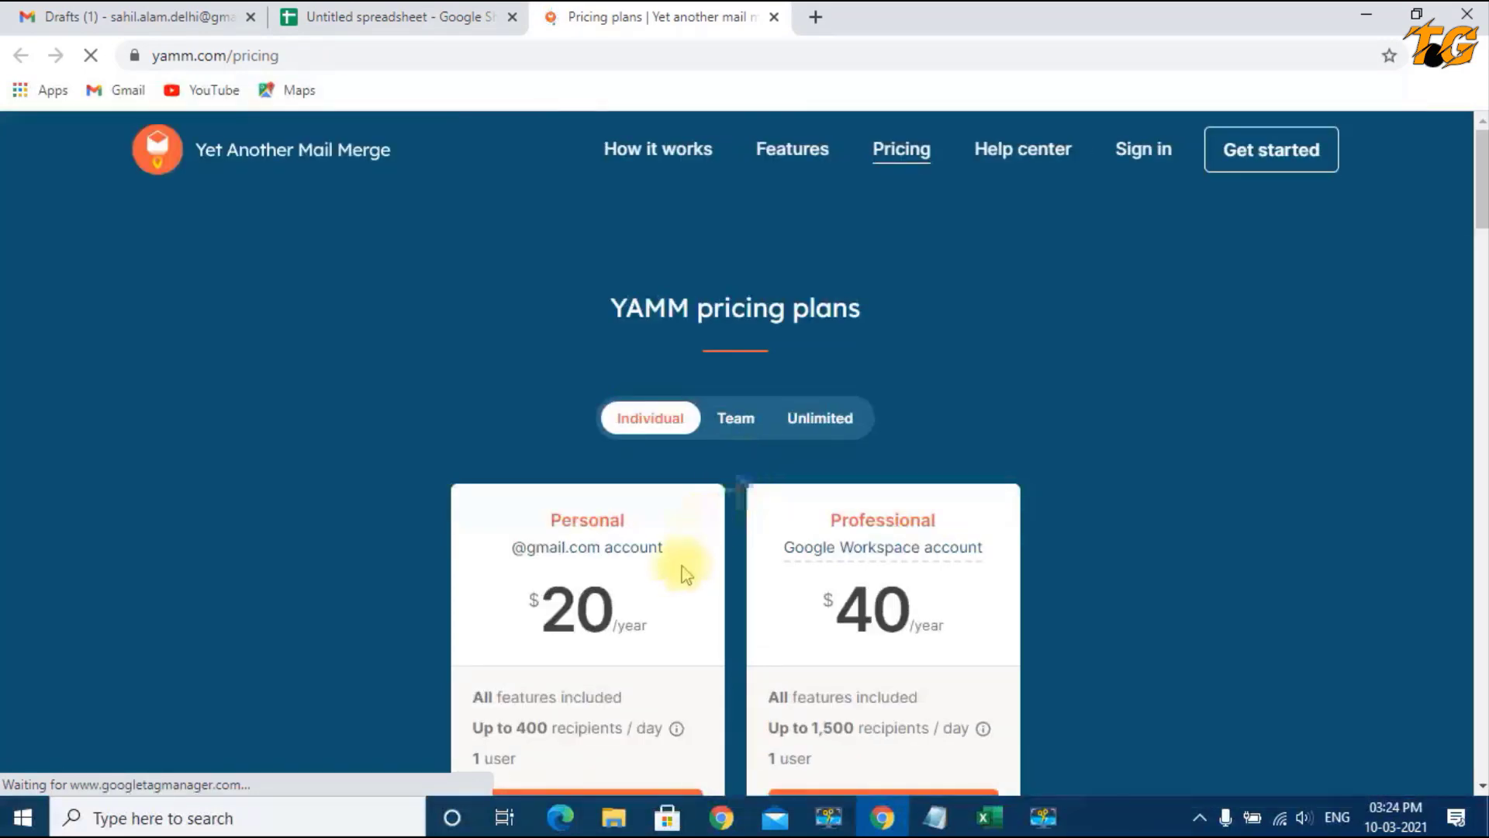
{"action": "scroll", "coordinate": [636, 590], "scroll_direction": "down", "scroll_amount": 2}
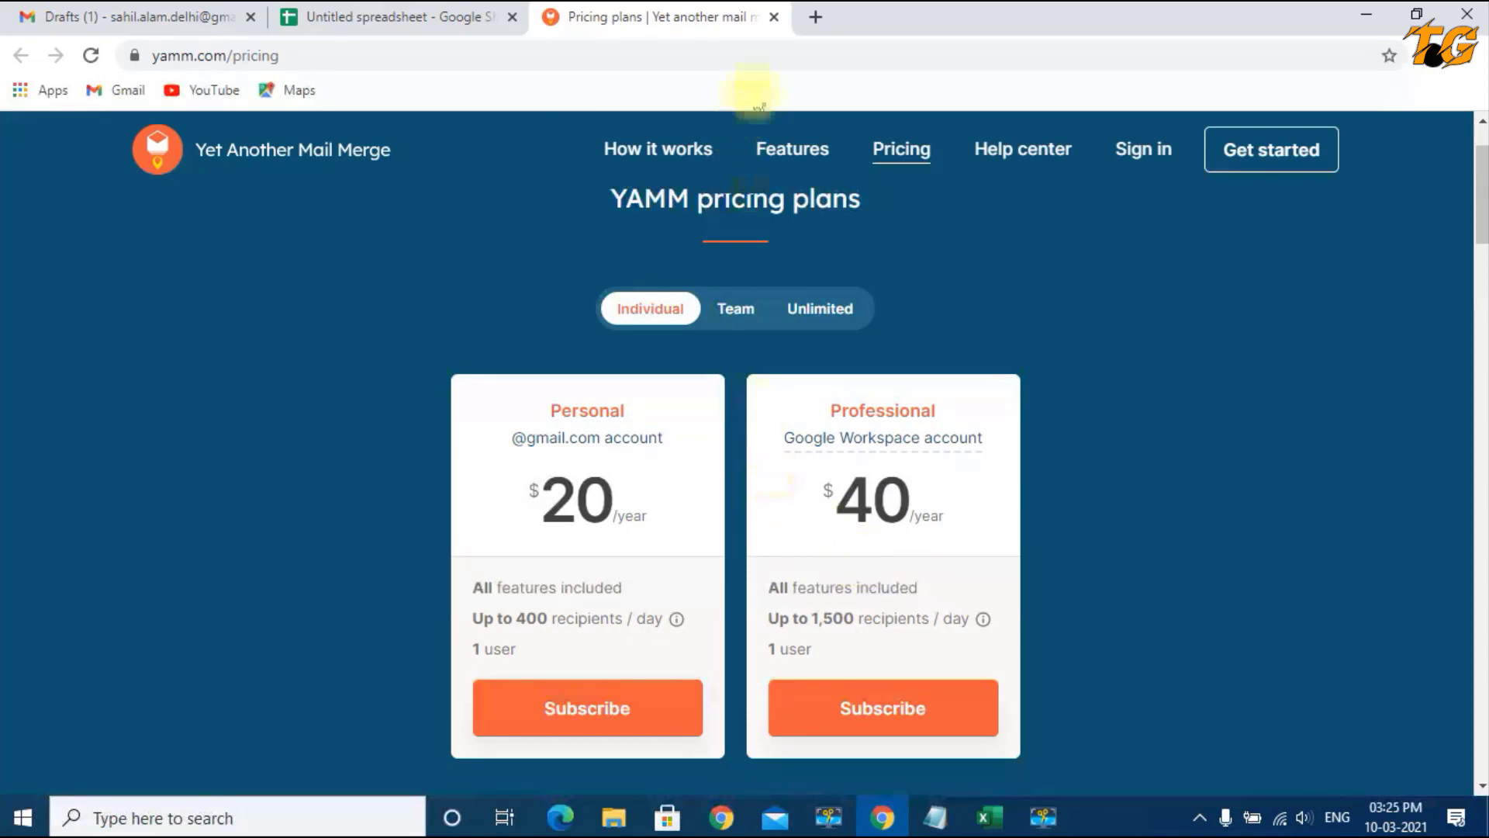
{"action": "left_click", "coordinate": [773, 17]}
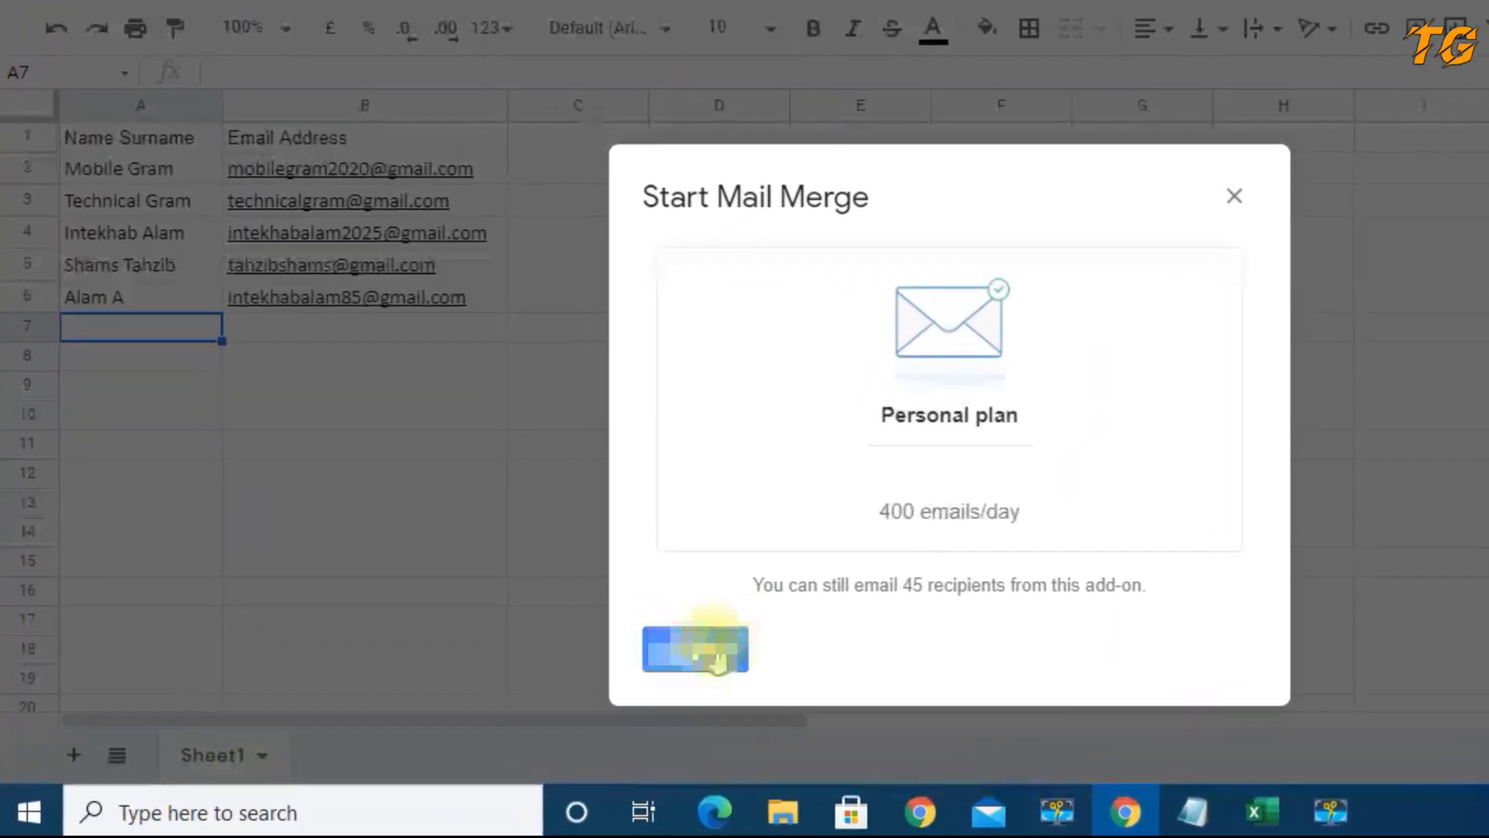
Step: Continue past the Personal plan offer and choose the Gmail draft "शादी समारोह निमंत्रण:" as the mail merge's email template
{"action": "left_click", "coordinate": [713, 659]}
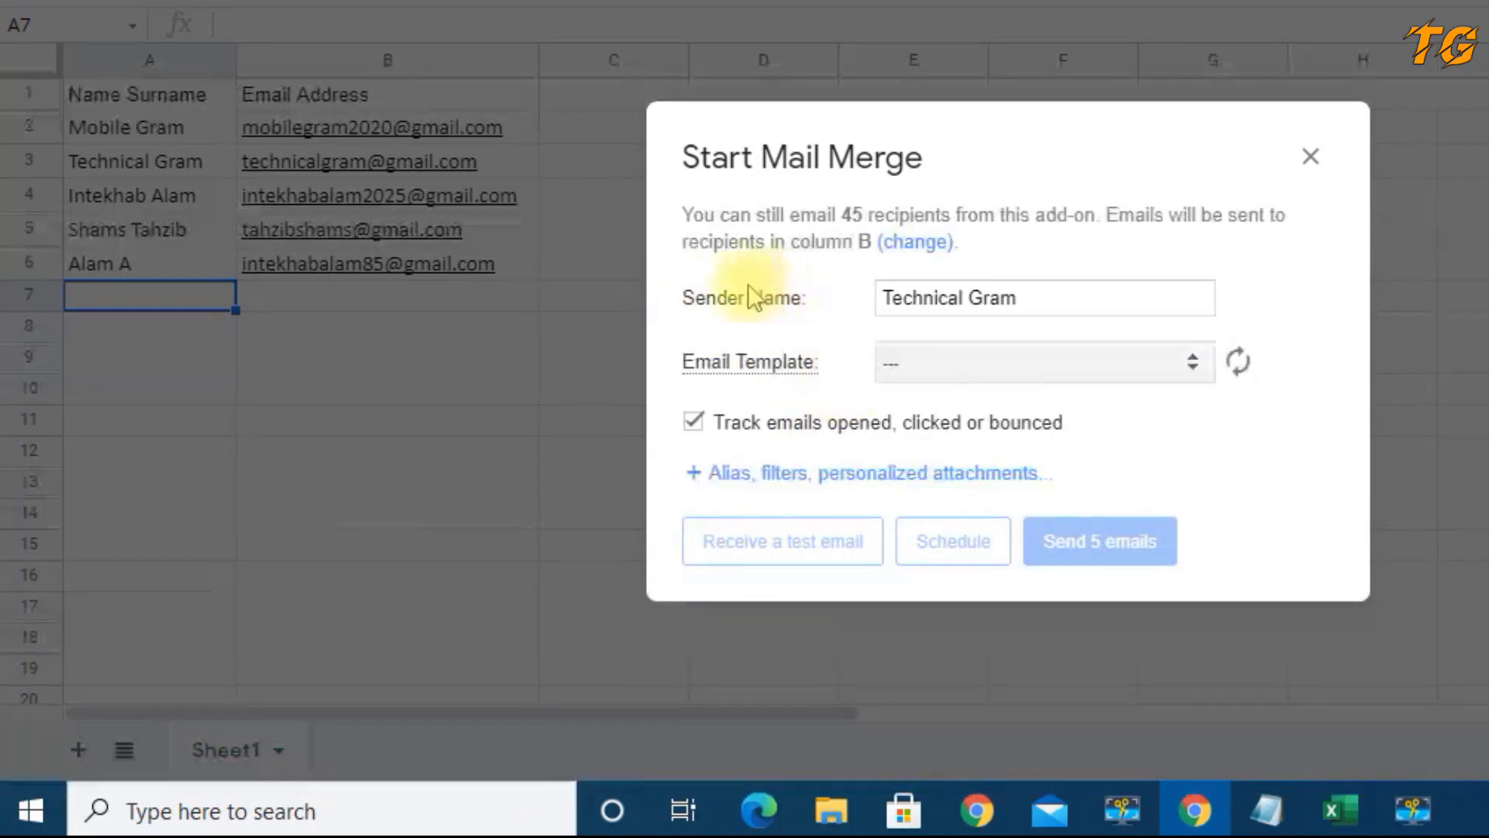
{"action": "left_click_drag", "start_coordinate": [1047, 294], "coordinate": [857, 311]}
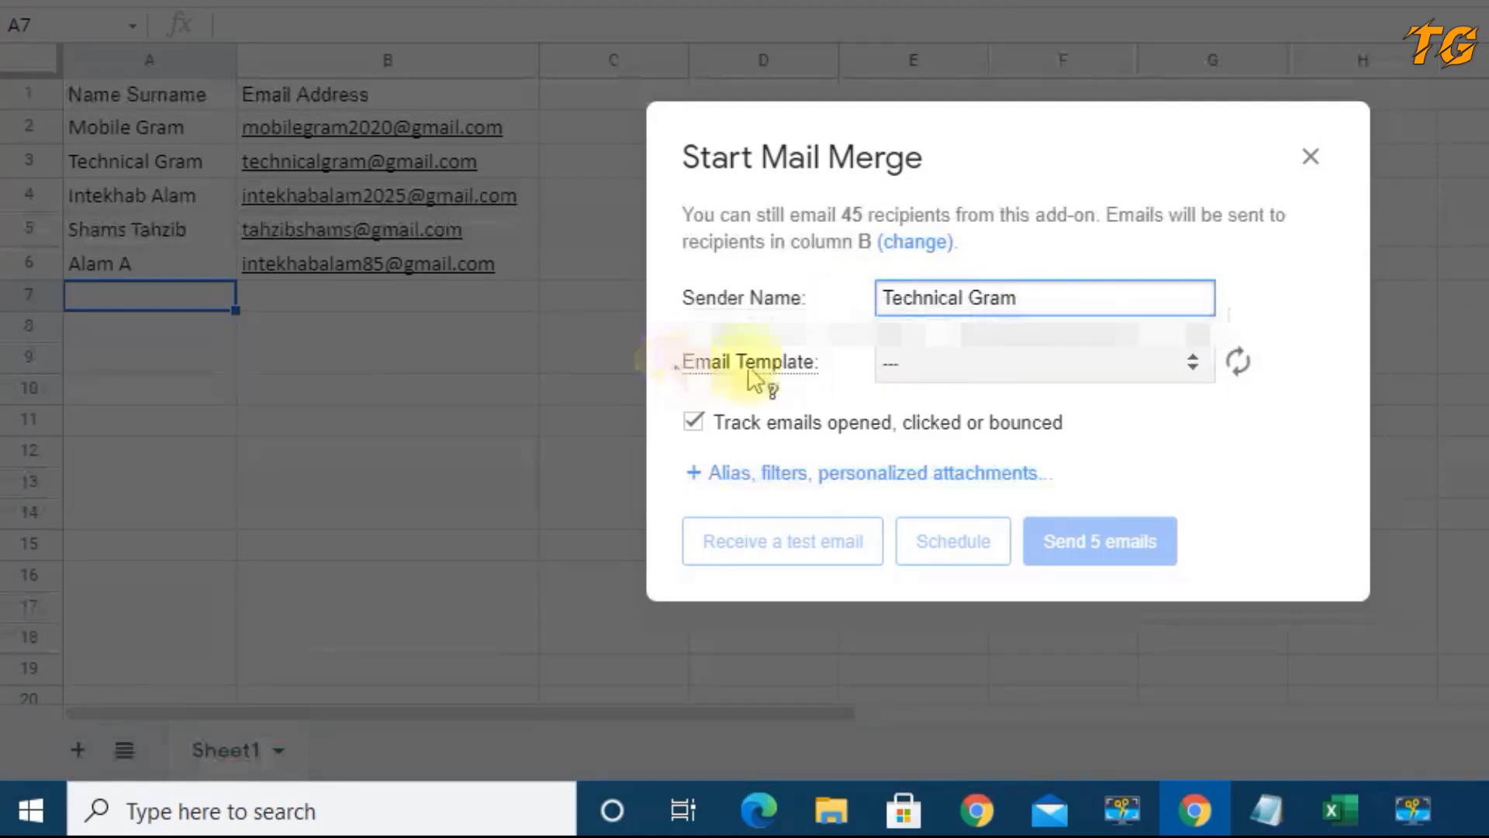
{"action": "mouse_move", "coordinate": [791, 379]}
{"action": "left_click", "coordinate": [1056, 366]}
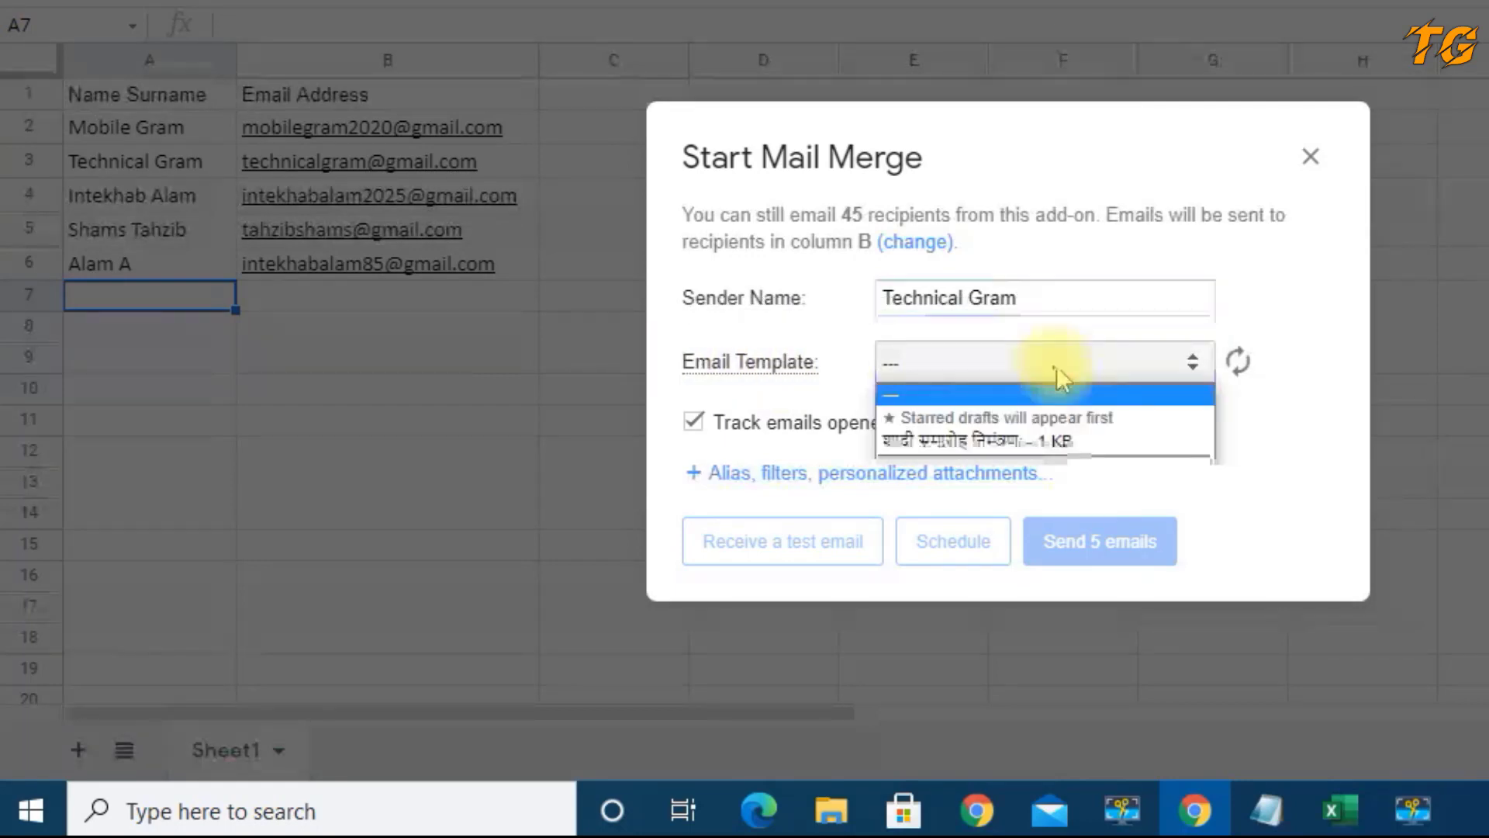
{"action": "left_click", "coordinate": [1000, 444]}
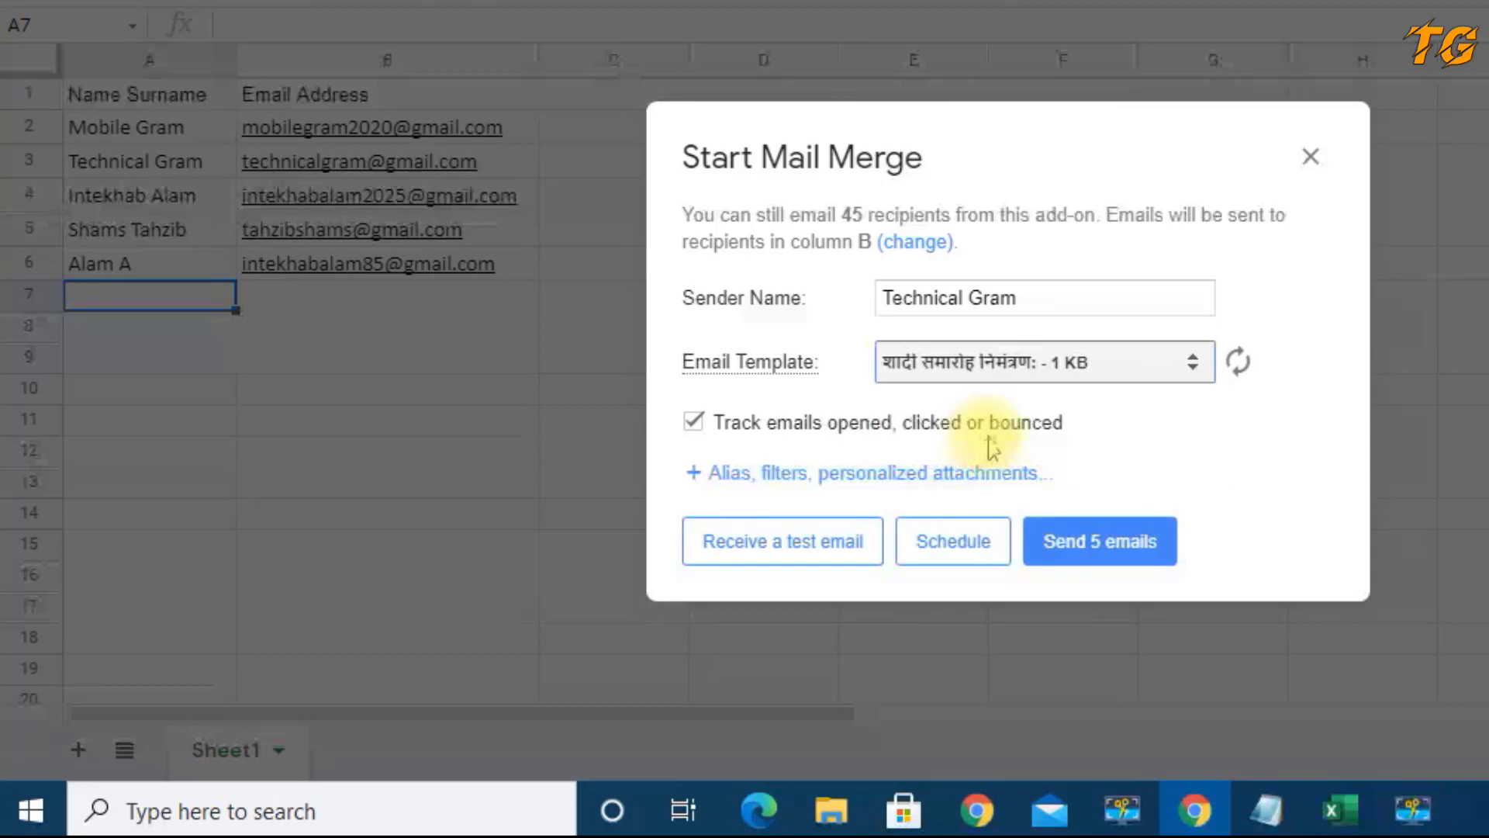
Step: Send the mail merge to the 5 recipients with open tracking enabled, and close the Start Mail Merge dialog
{"action": "left_click", "coordinate": [1108, 545]}
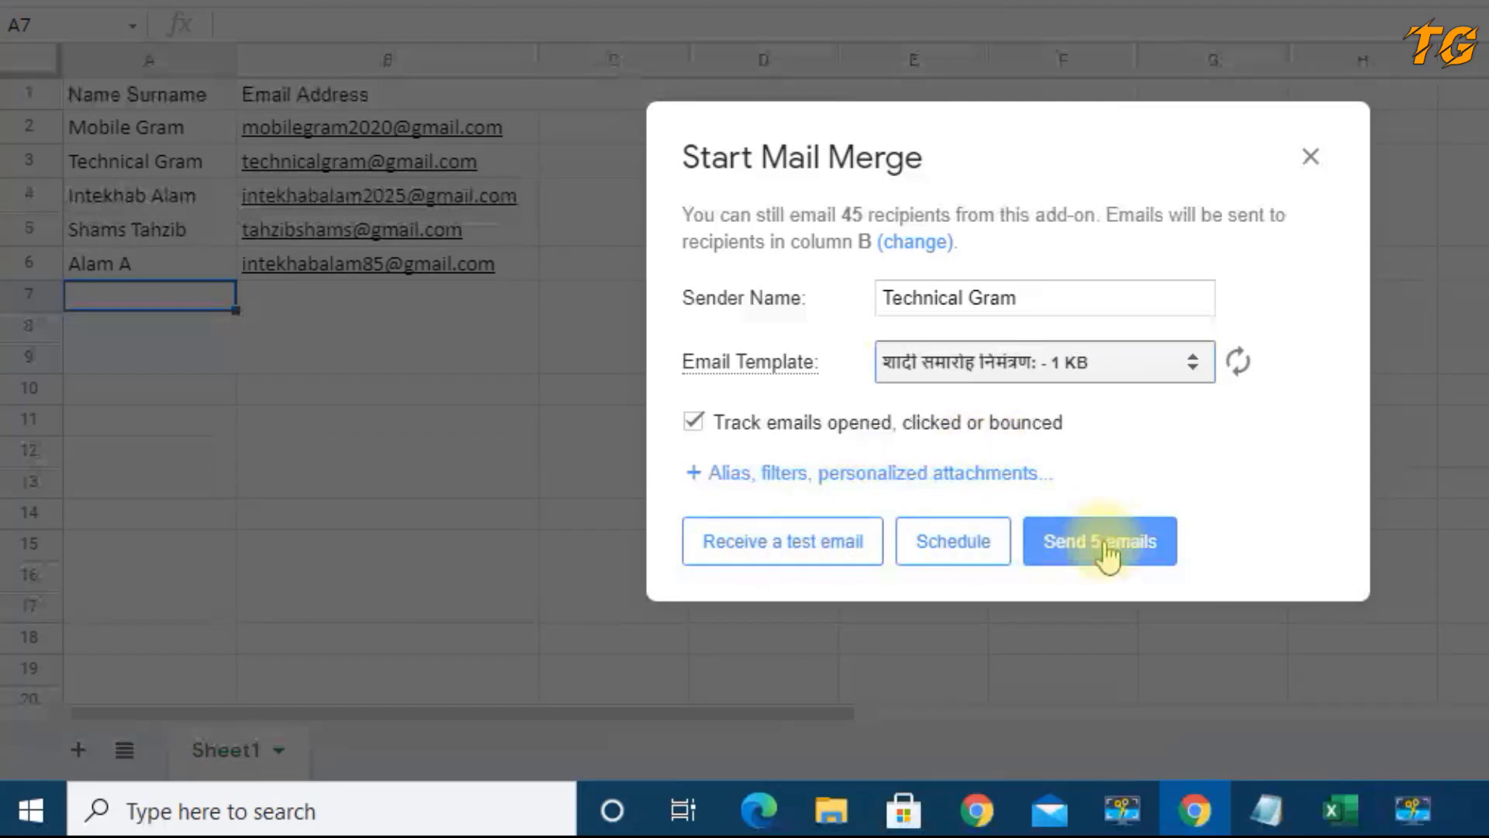
{"action": "left_click", "coordinate": [823, 561]}
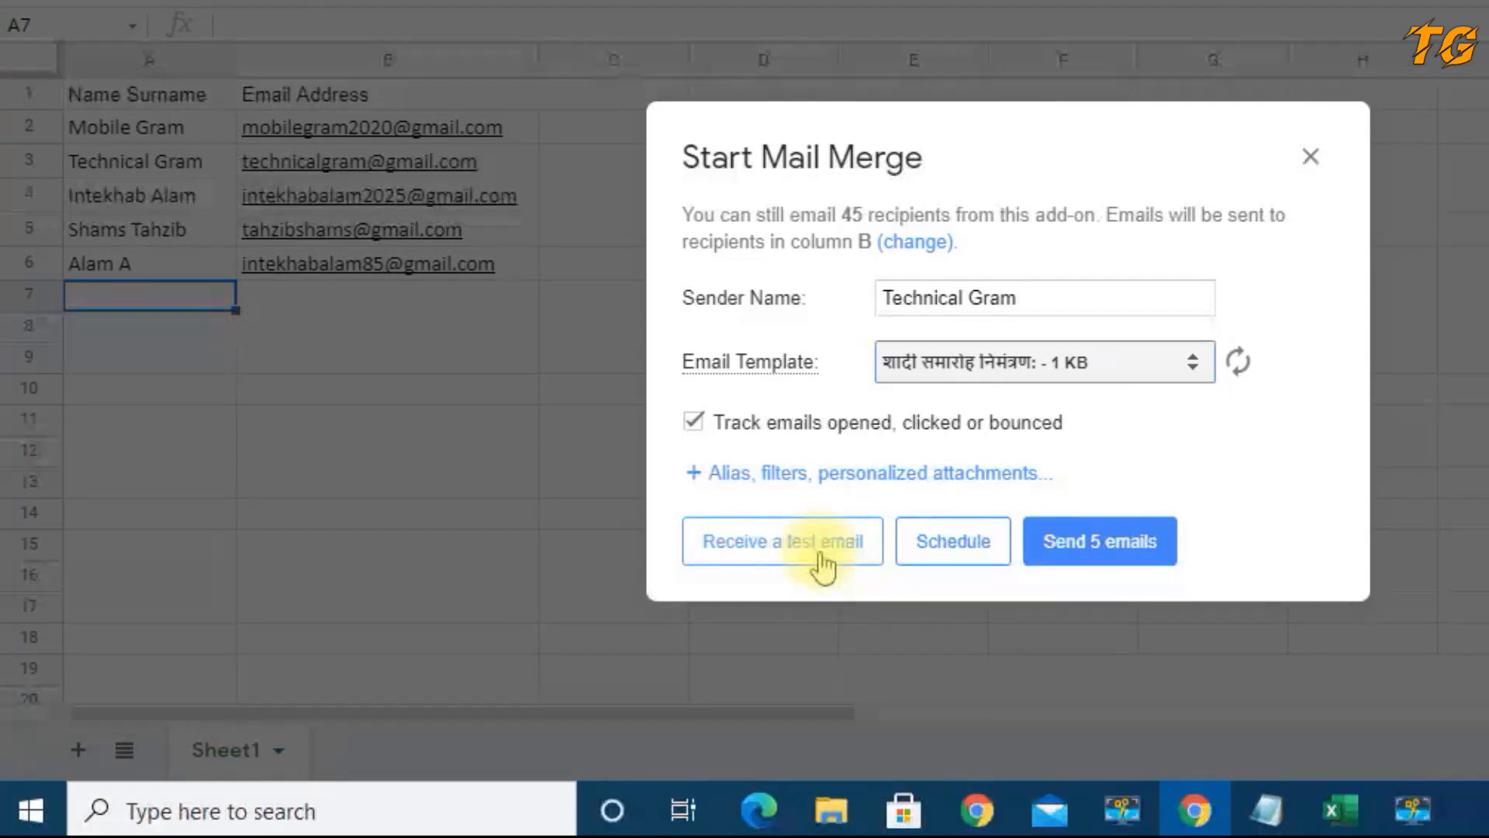
{"action": "left_click", "coordinate": [962, 545]}
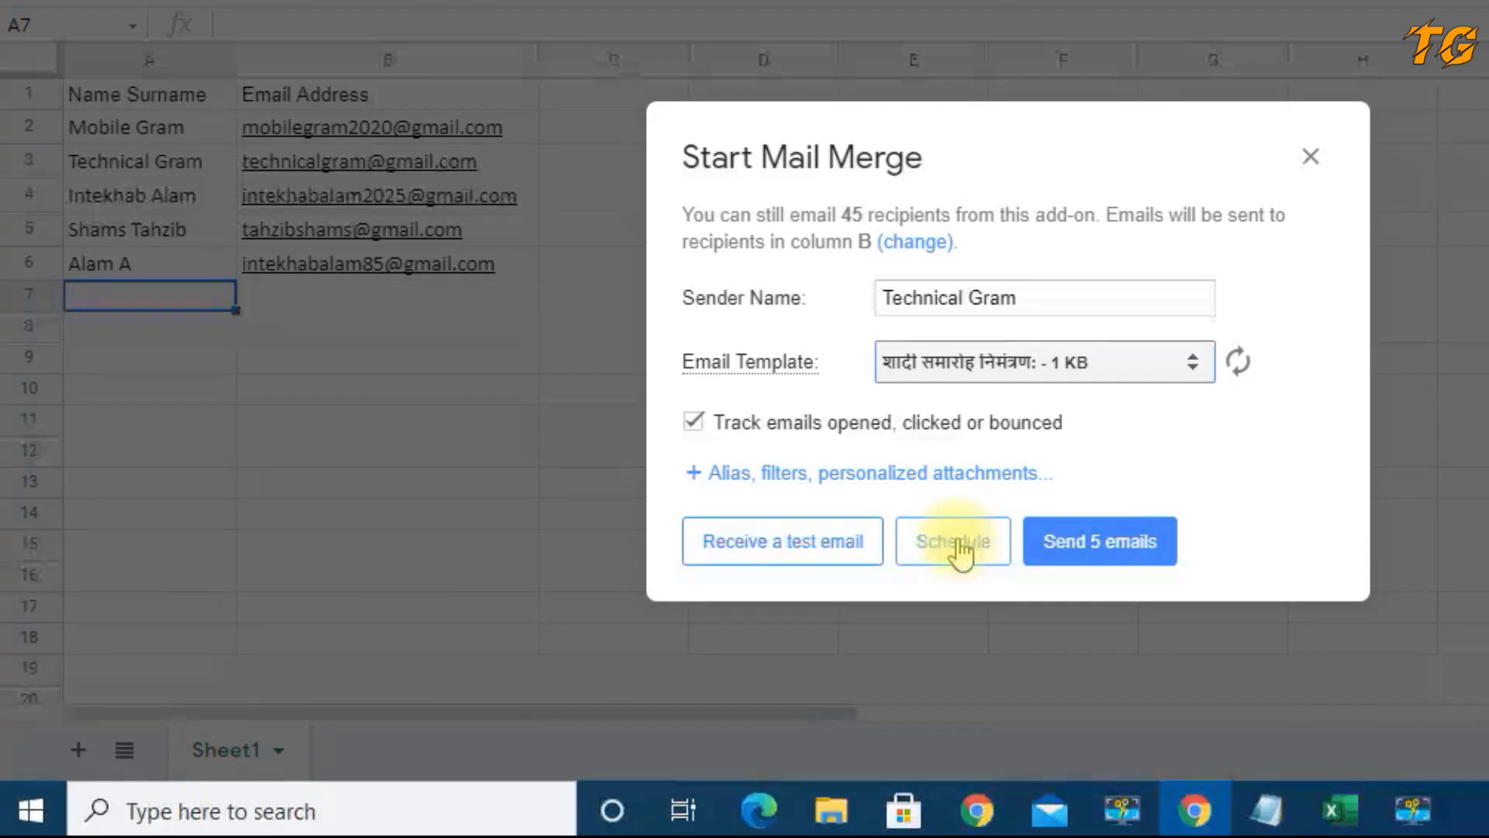
{"action": "left_click", "coordinate": [1097, 547]}
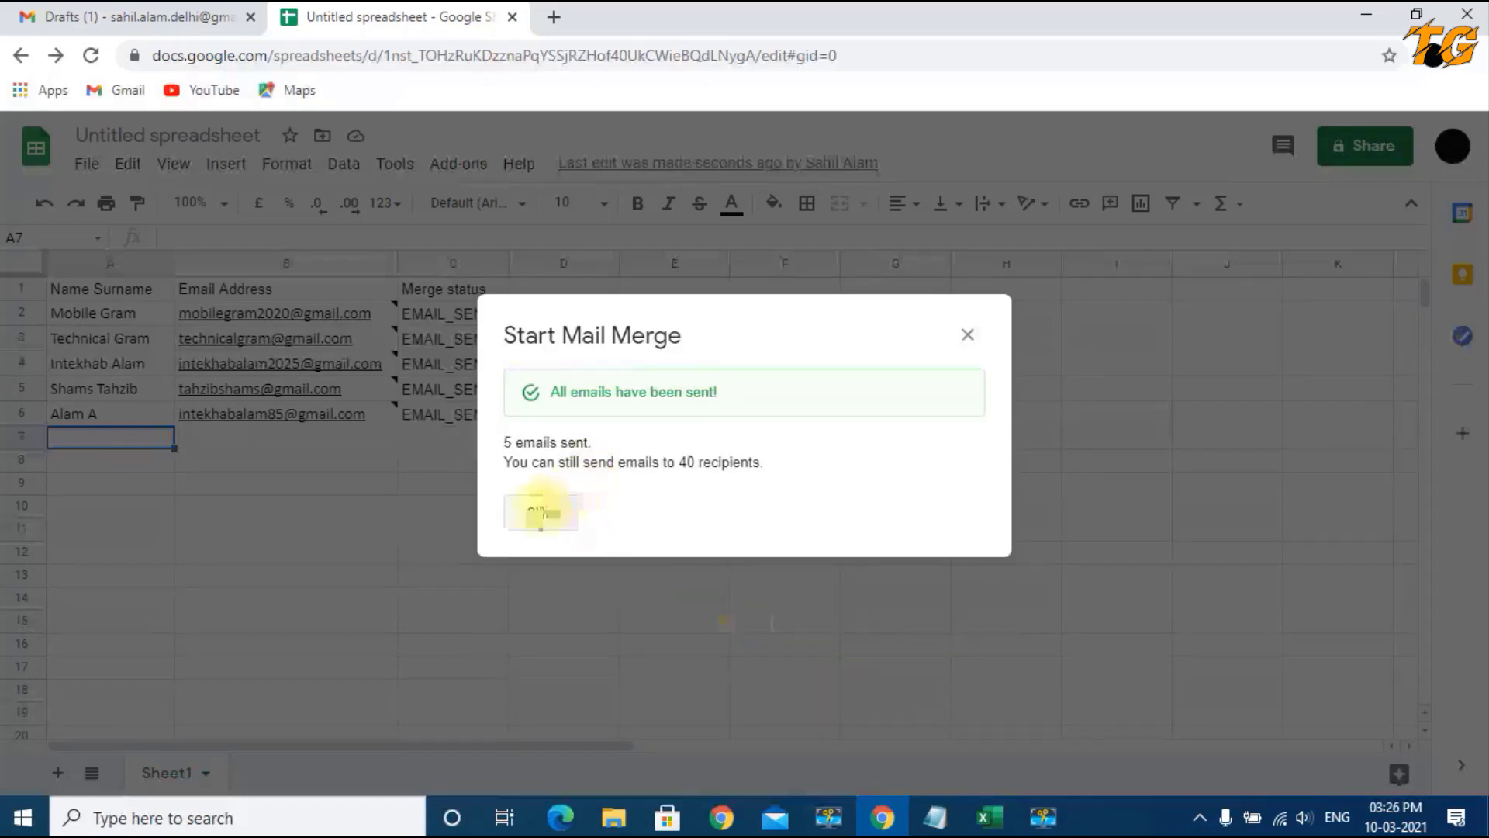
{"action": "left_click", "coordinate": [543, 514]}
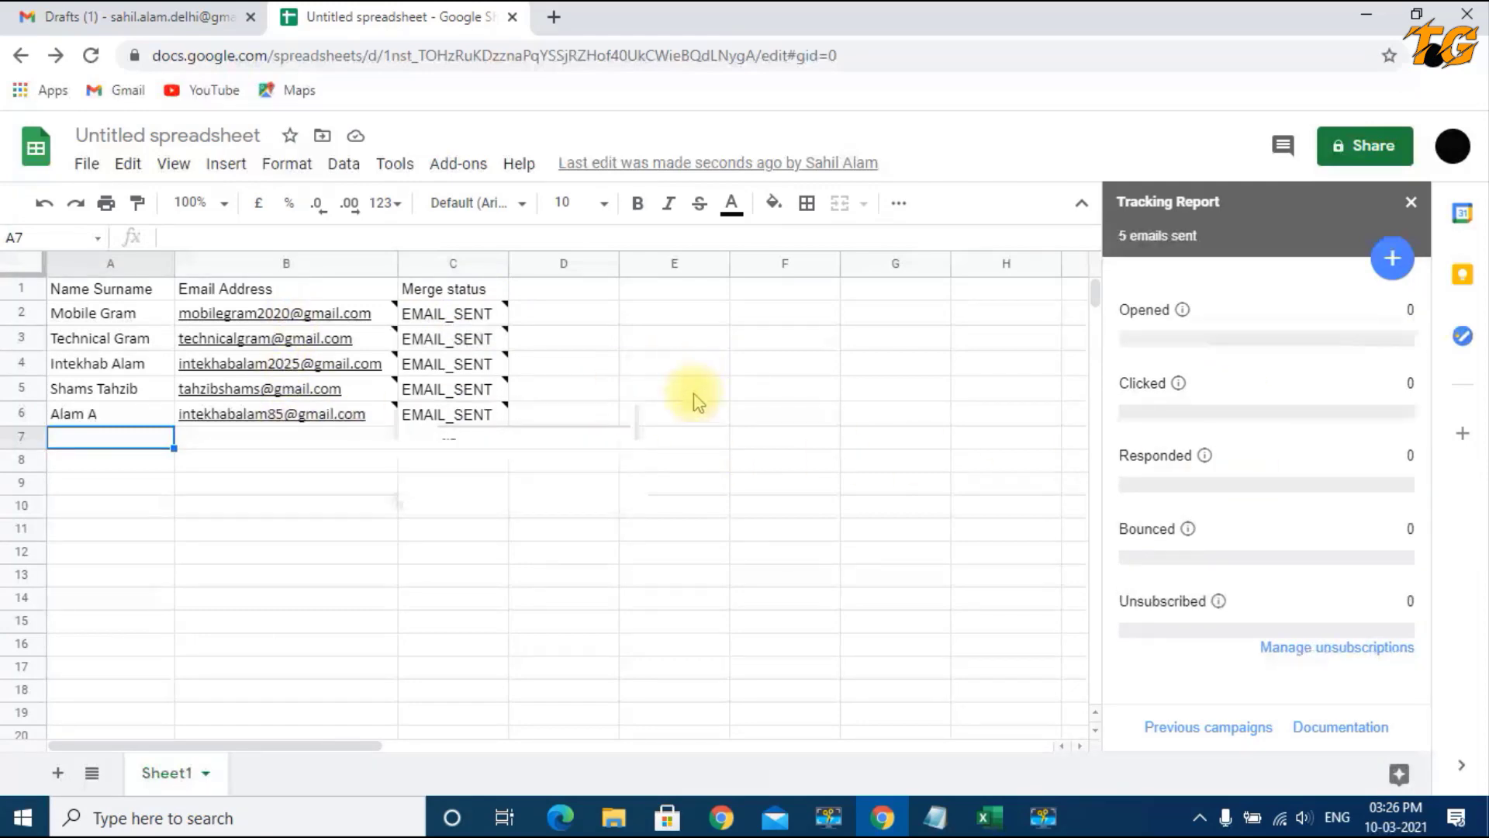
Step: Open the invitation received in the row 6 recipient's Gmail inbox in Edge, and check that row's merge status in Google Sheets
{"action": "mouse_move", "coordinate": [1179, 383]}
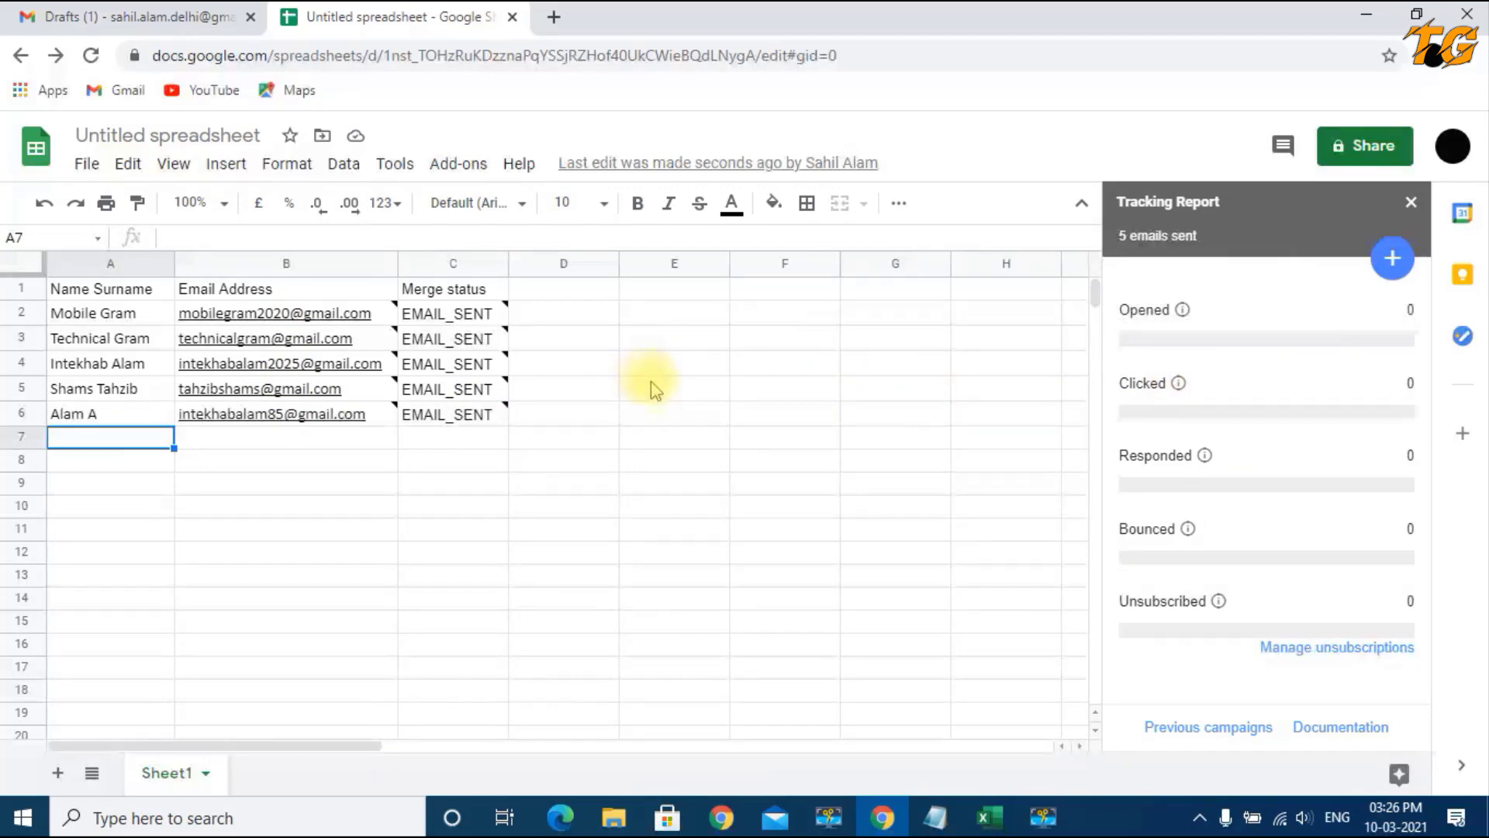
{"action": "left_click", "coordinate": [560, 815]}
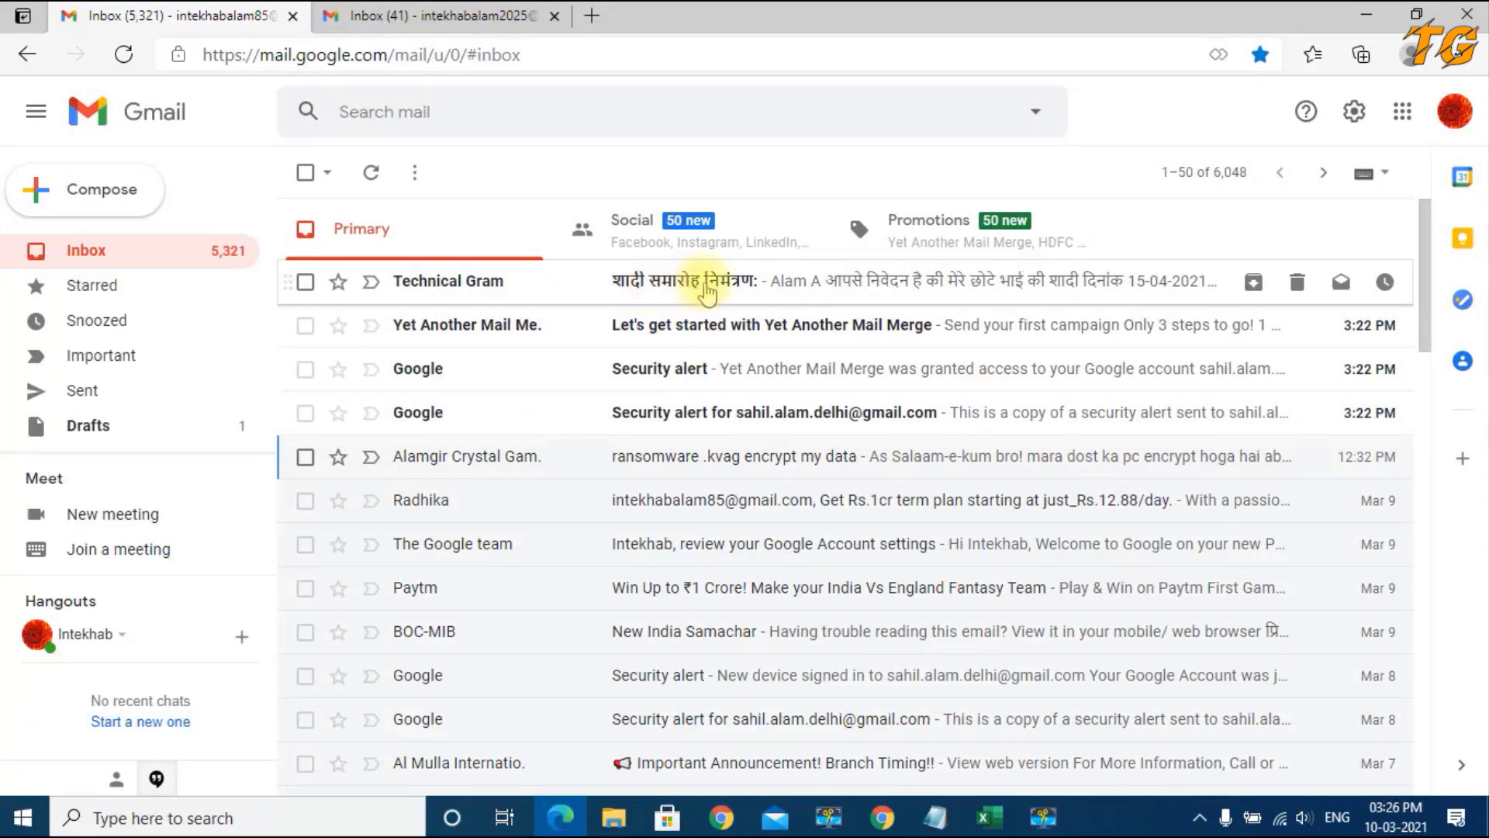
{"action": "left_click", "coordinate": [683, 293]}
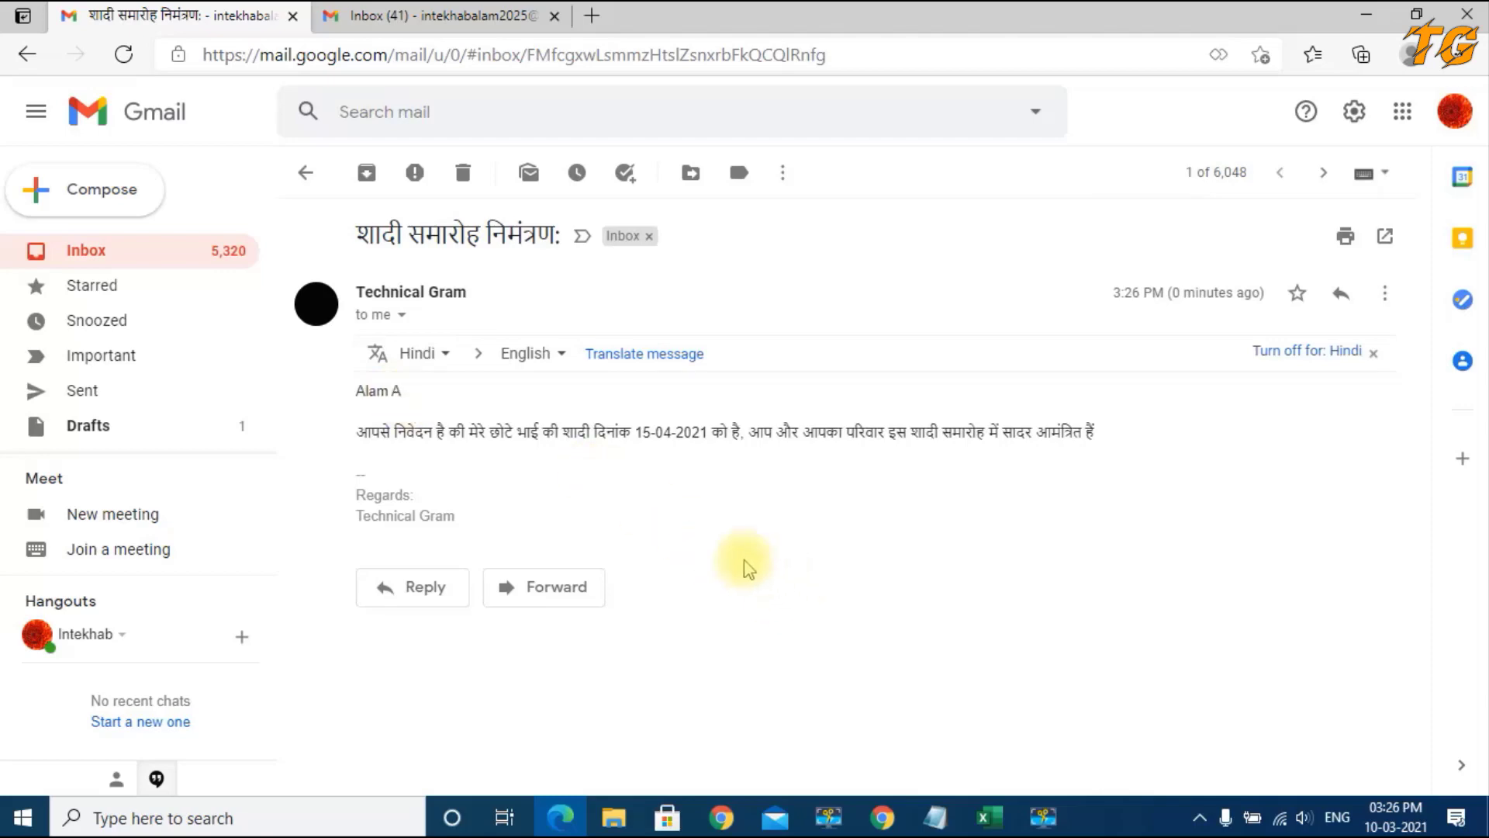
{"action": "left_click", "coordinate": [884, 817]}
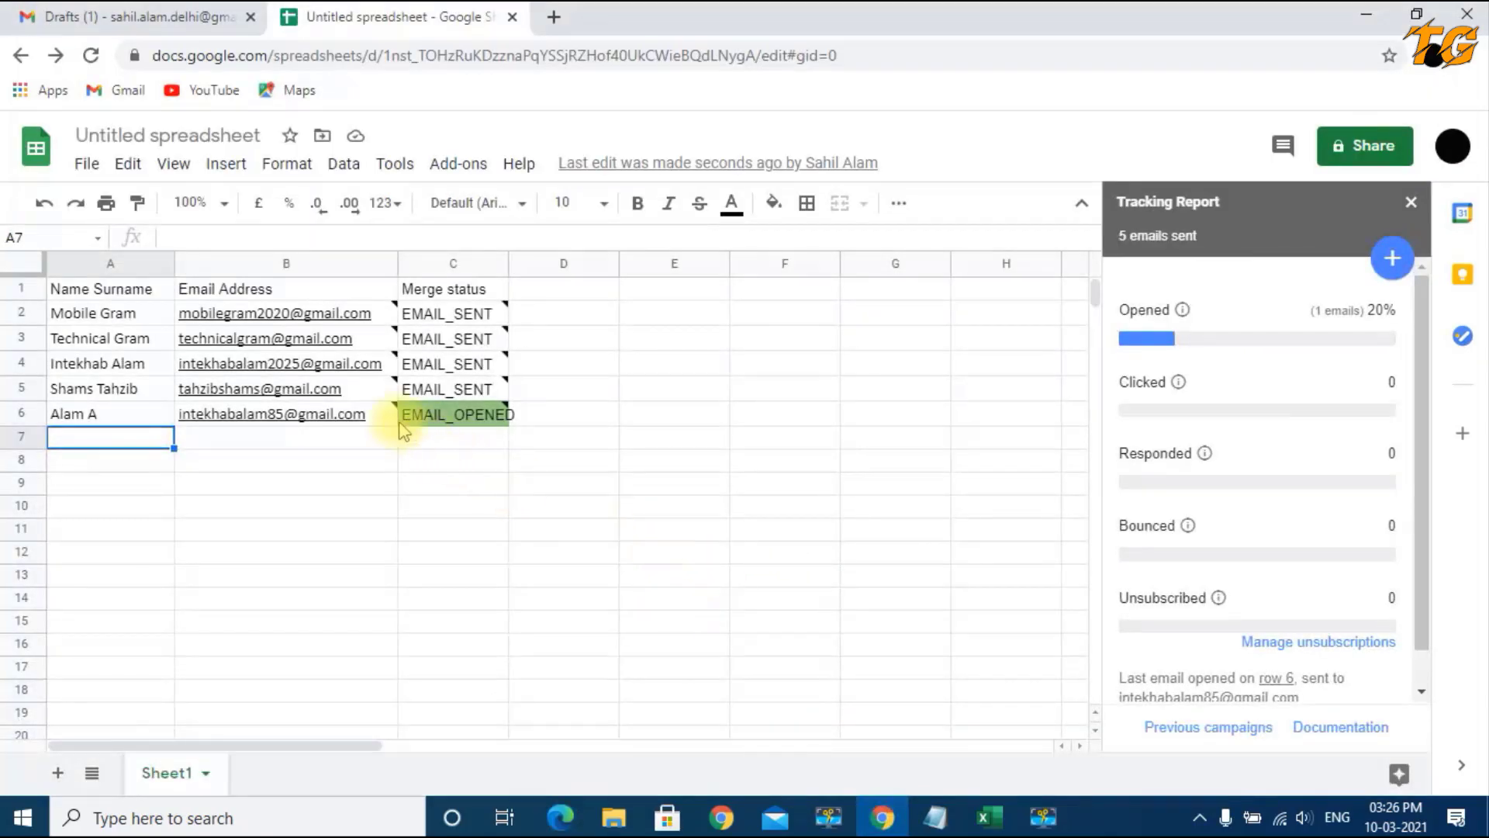
{"action": "mouse_move", "coordinate": [450, 407]}
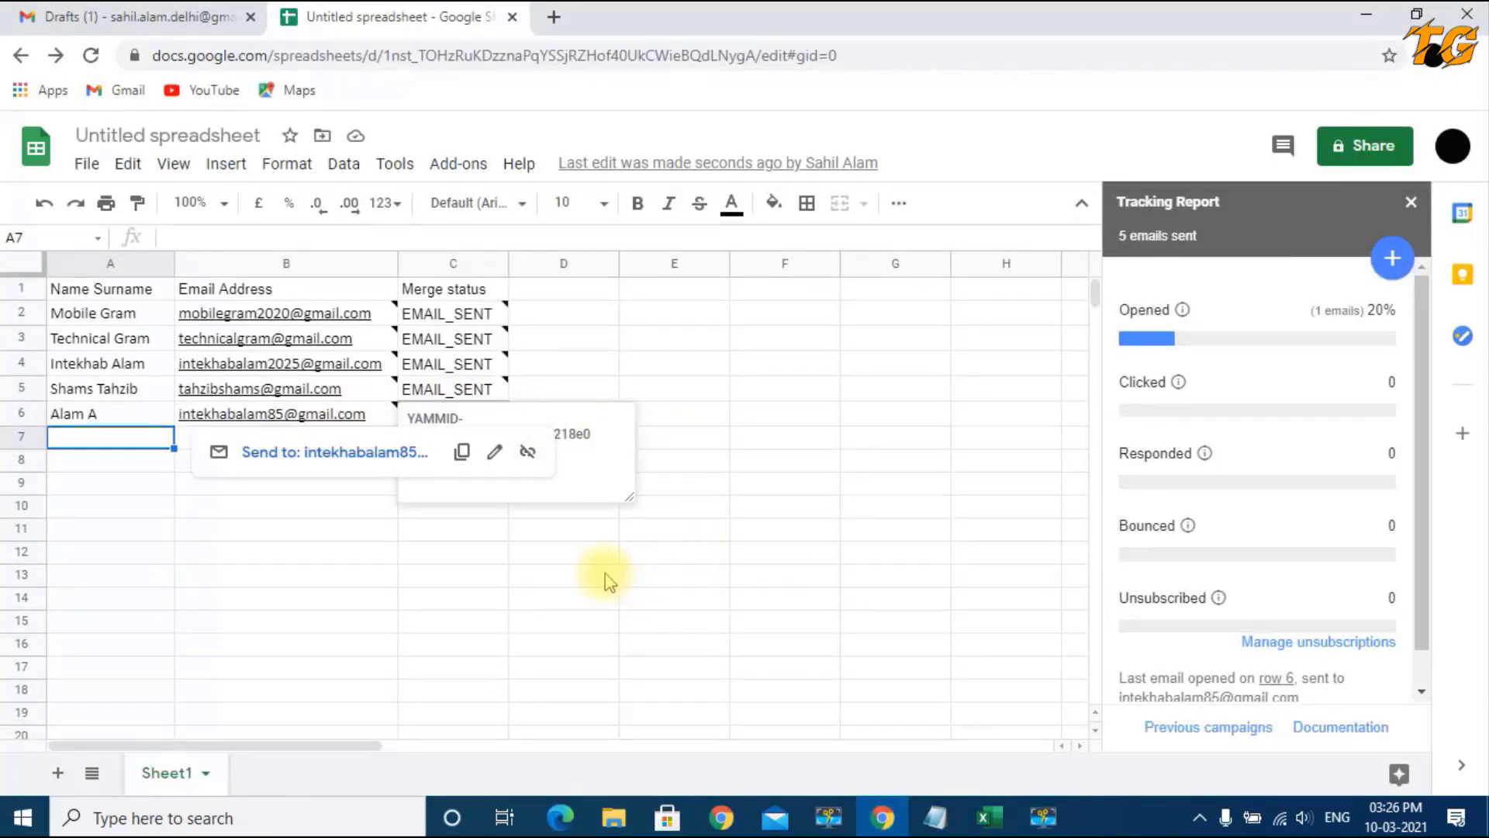
{"action": "left_click", "coordinate": [427, 576]}
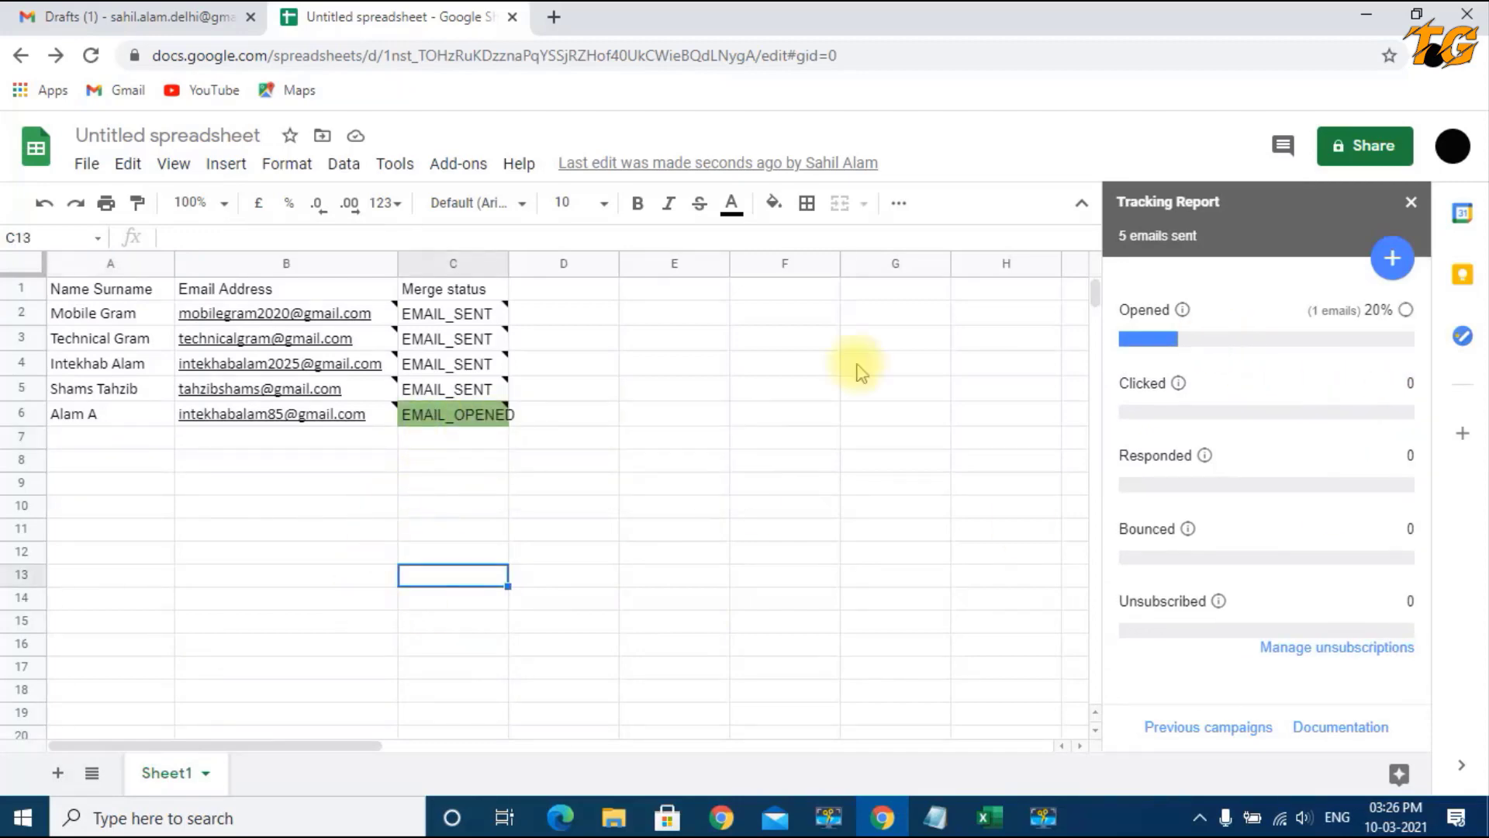
Step: Refresh the row 4 recipient's Gmail inbox in Edge, open the invitation, and check that row's merge status and opening time in Google Sheets
{"action": "left_click", "coordinate": [560, 814]}
{"action": "left_click", "coordinate": [463, 31]}
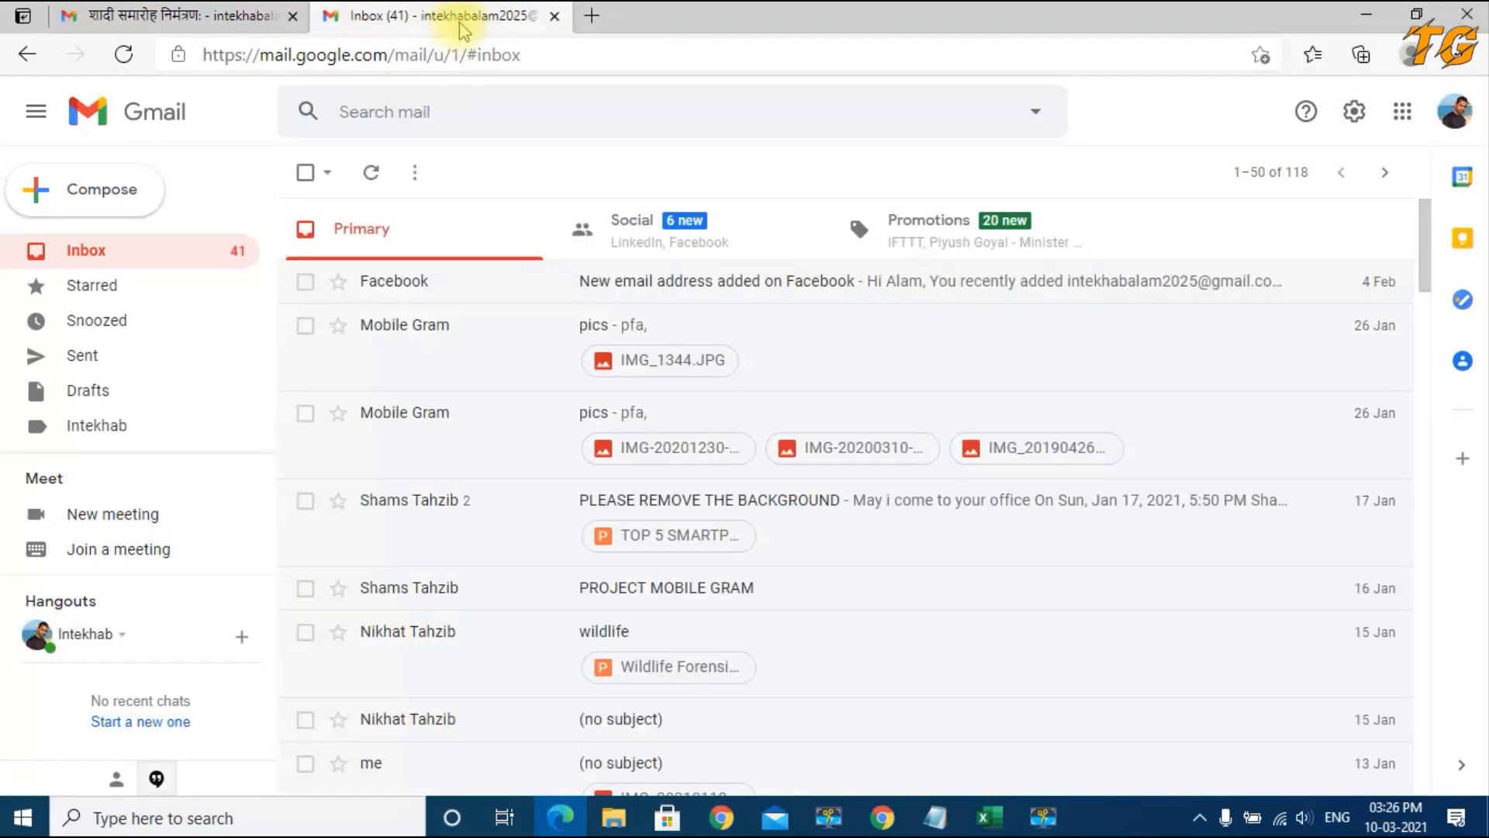
{"action": "left_click", "coordinate": [123, 54]}
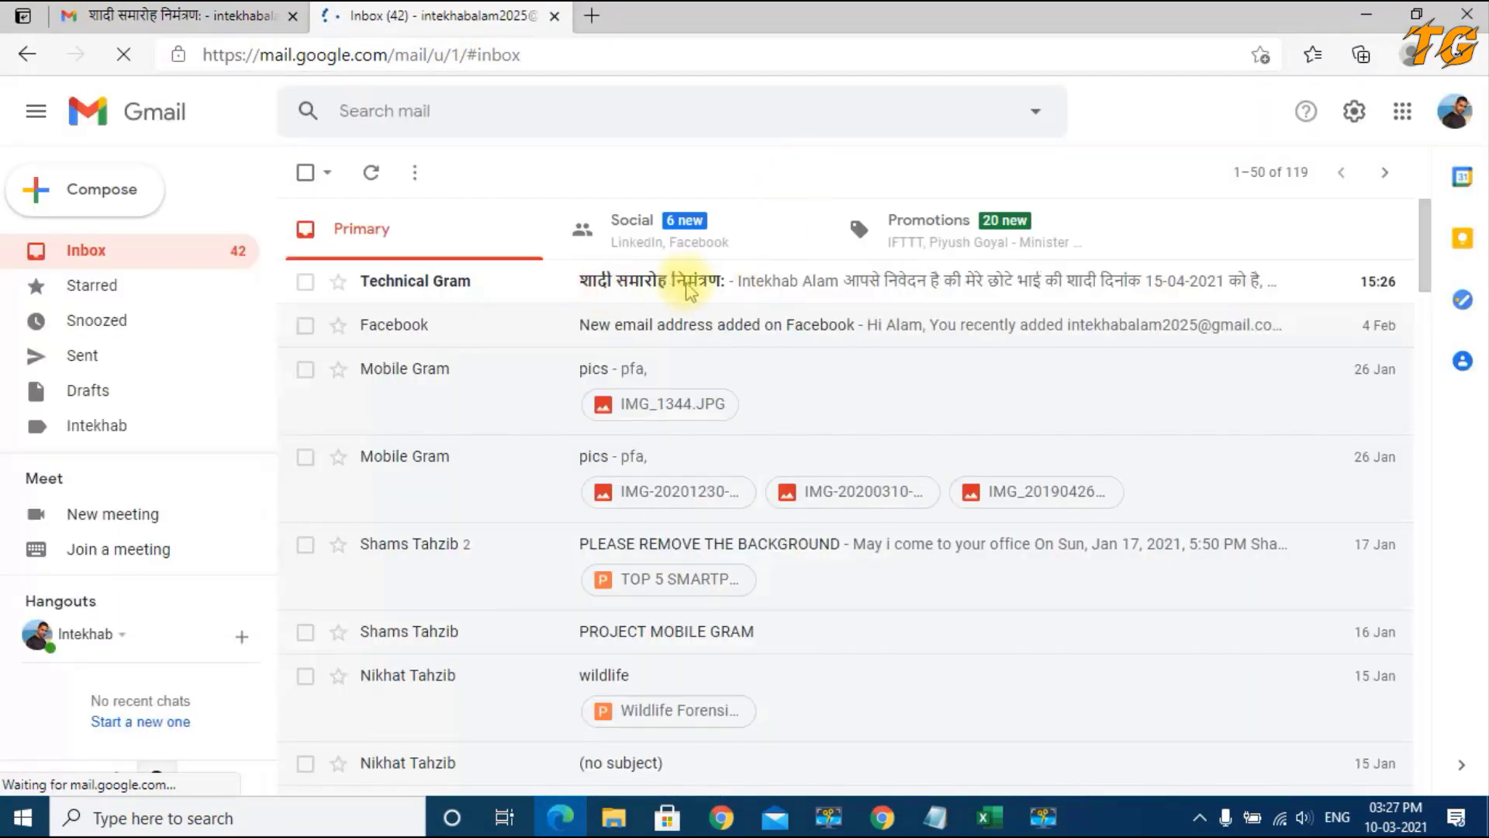
{"action": "left_click", "coordinate": [648, 293]}
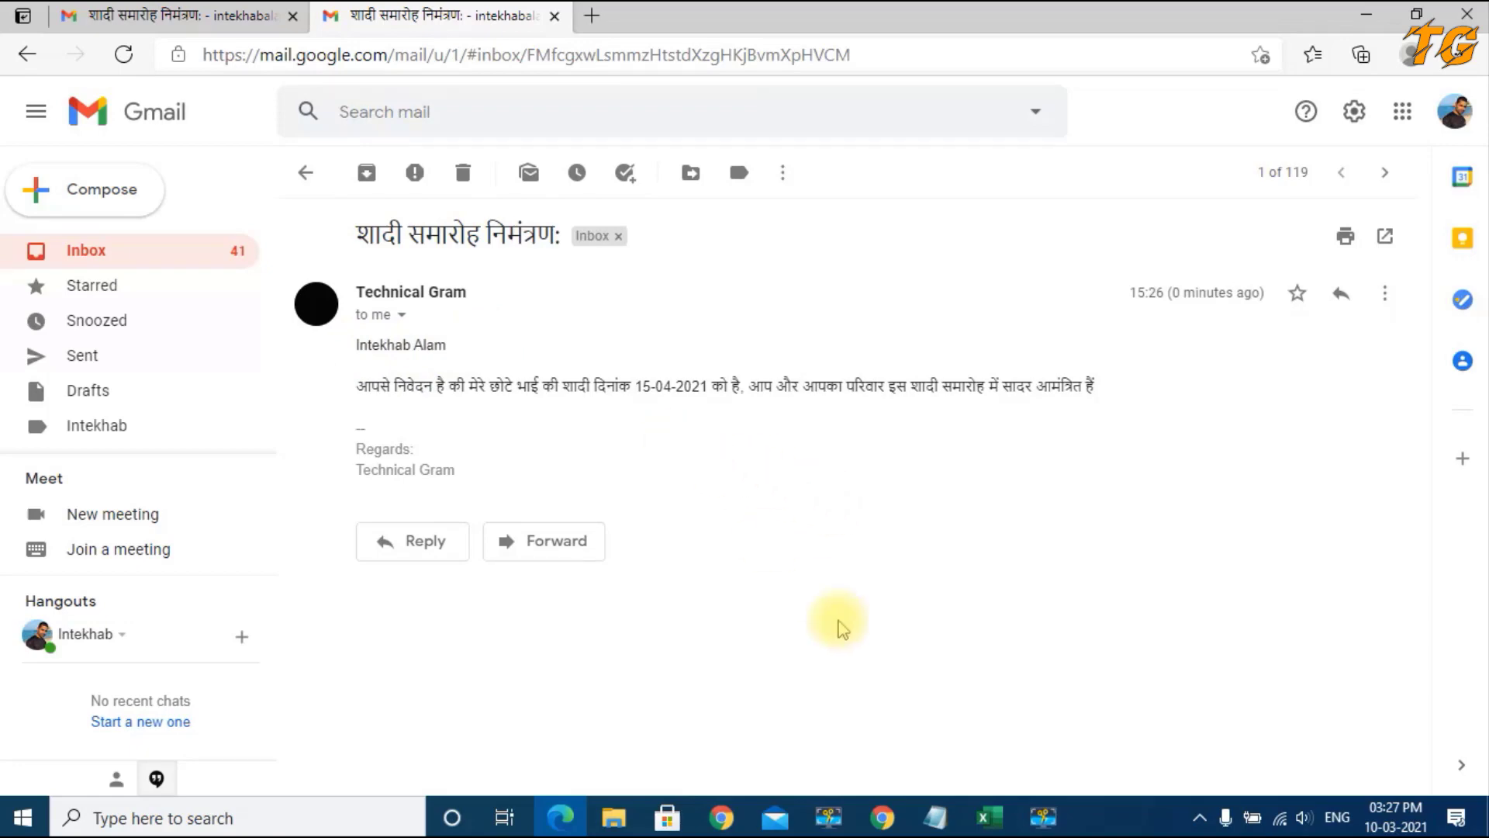
{"action": "left_click", "coordinate": [882, 817]}
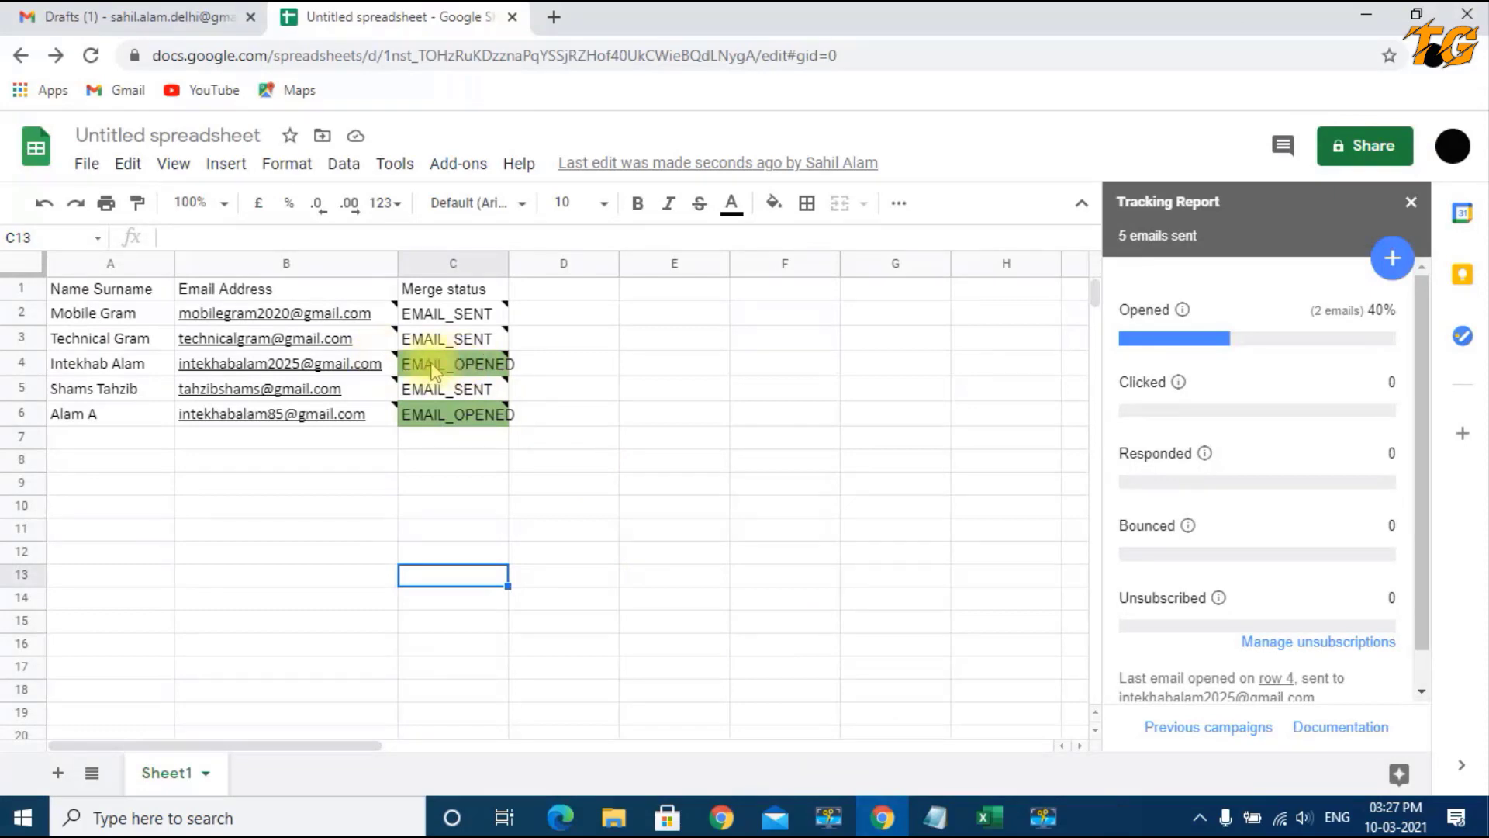
{"action": "mouse_move", "coordinate": [423, 364]}
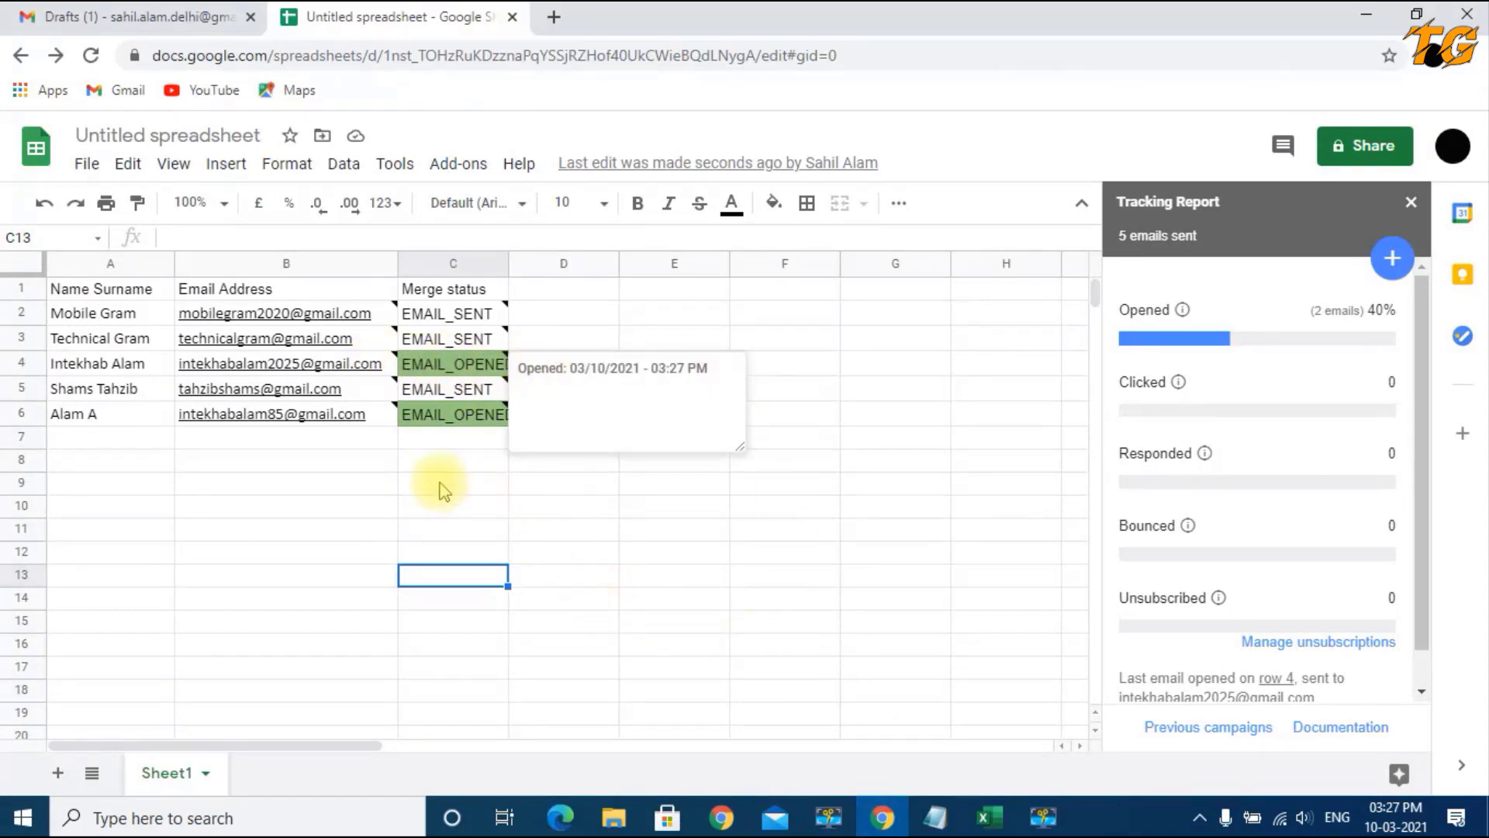